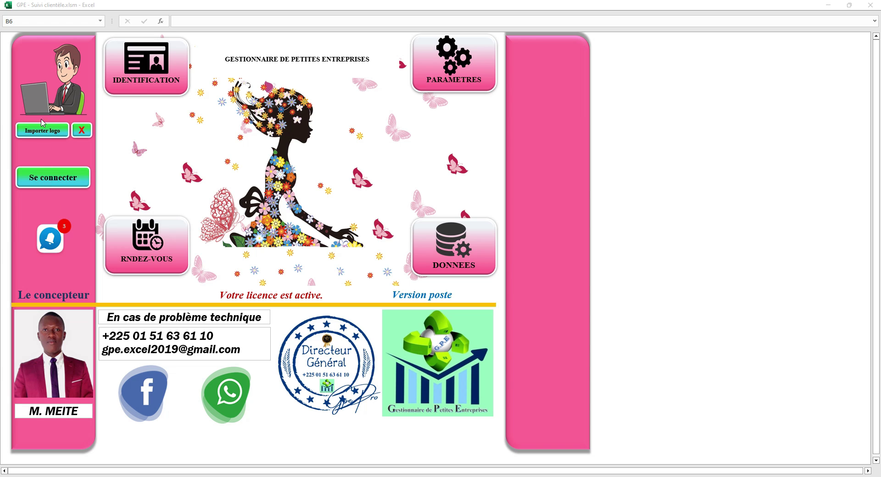
- Log in to the GPE workbook with the login and password, briefly revealing the password to check it
left_click(44, 184)
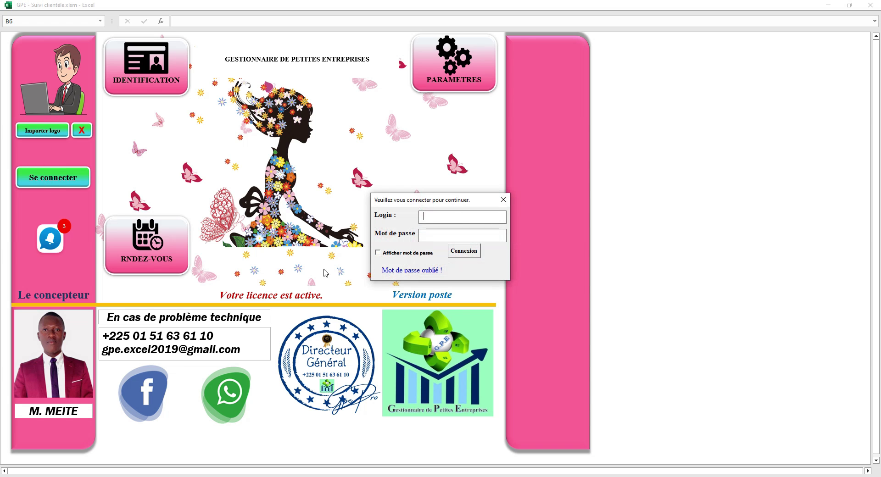
left_click_drag(423, 206, 649, 222)
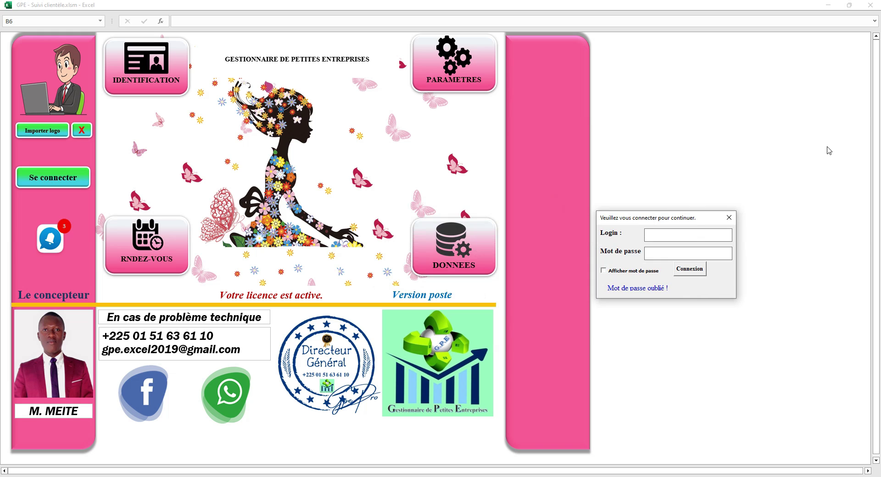
type("GPE")
left_click(649, 272)
left_click(649, 272)
left_click(698, 272)
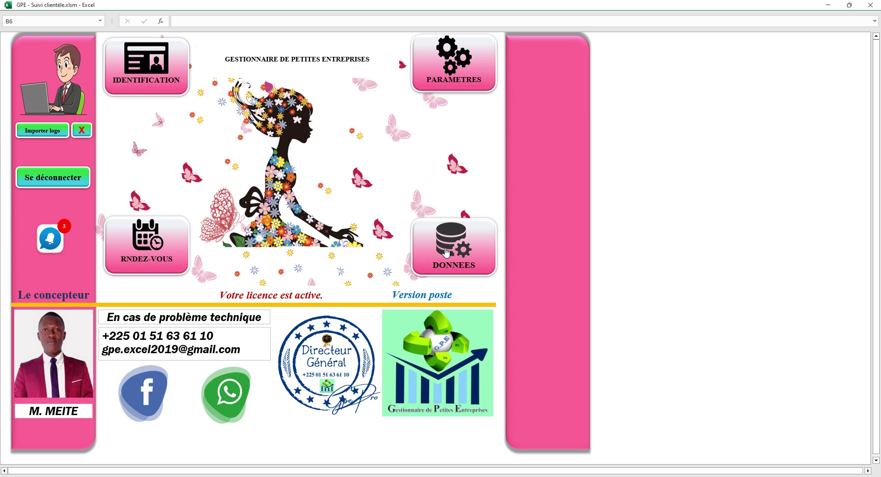
- Open the IDENTIFICATION sheet and highlight the company details, client names and Montant amounts
left_click(148, 68)
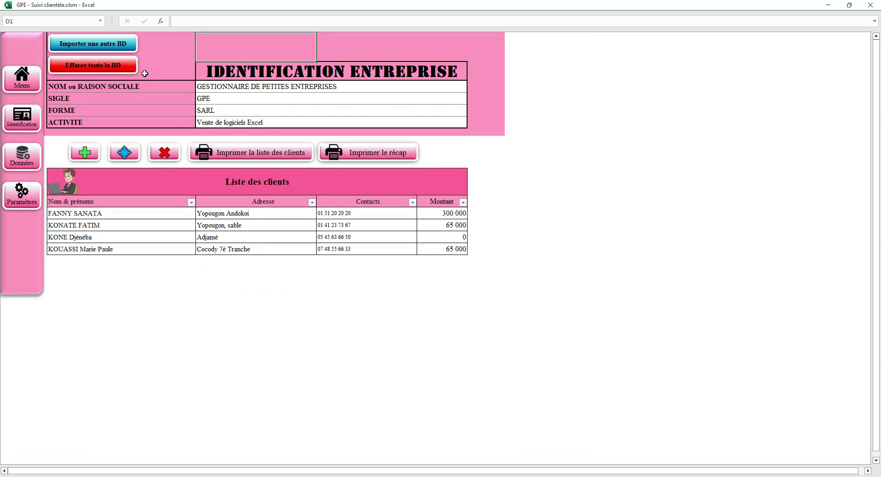
left_click_drag(235, 87, 239, 121)
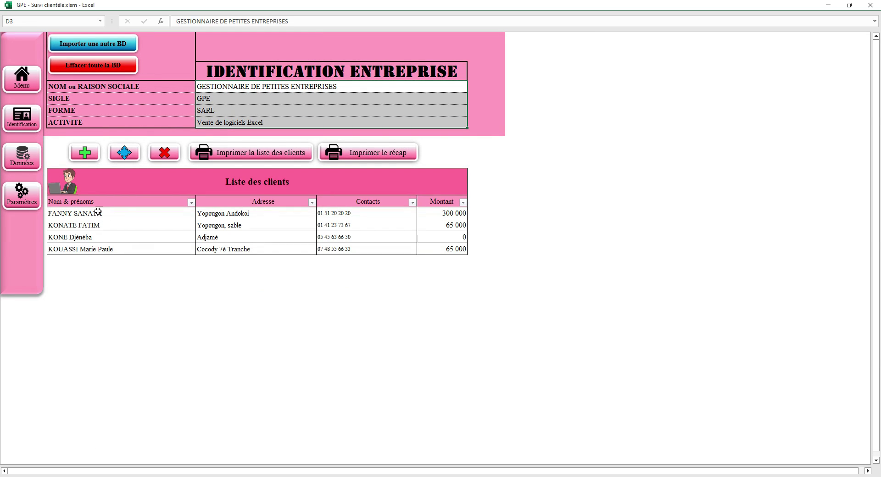
left_click_drag(97, 214, 97, 248)
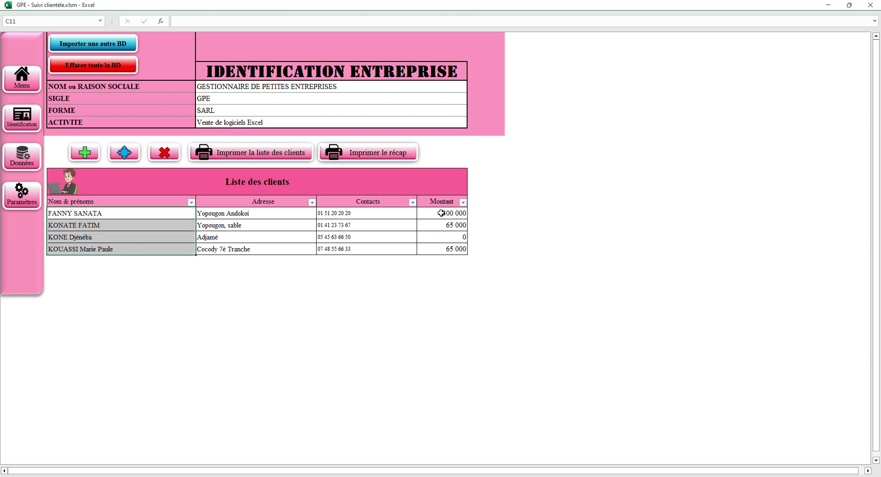
left_click_drag(441, 213, 452, 250)
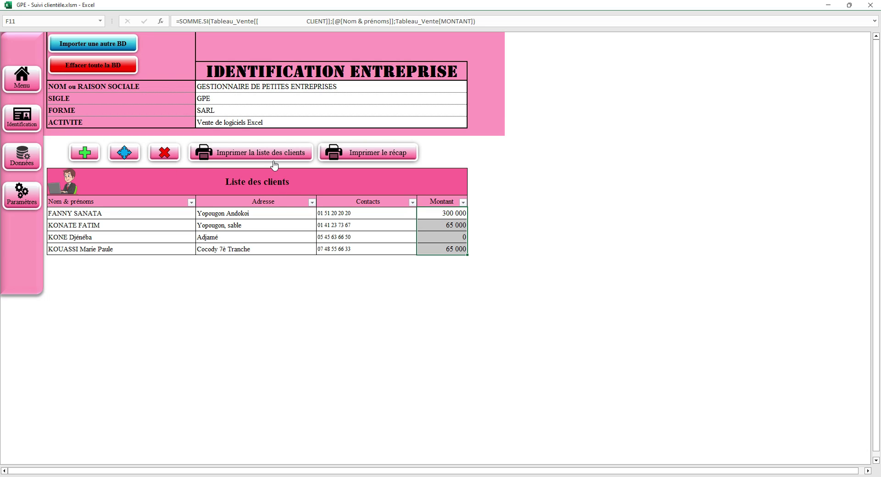
left_click(191, 203)
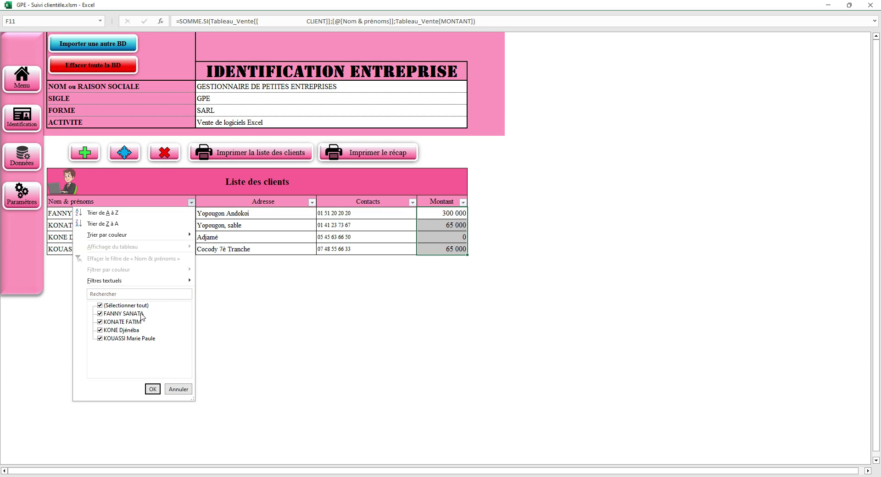
left_click(187, 389)
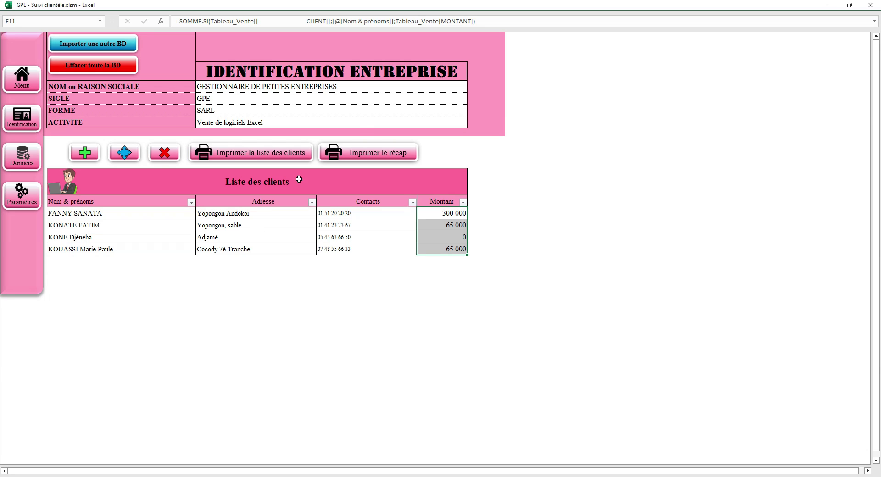
left_click(350, 214)
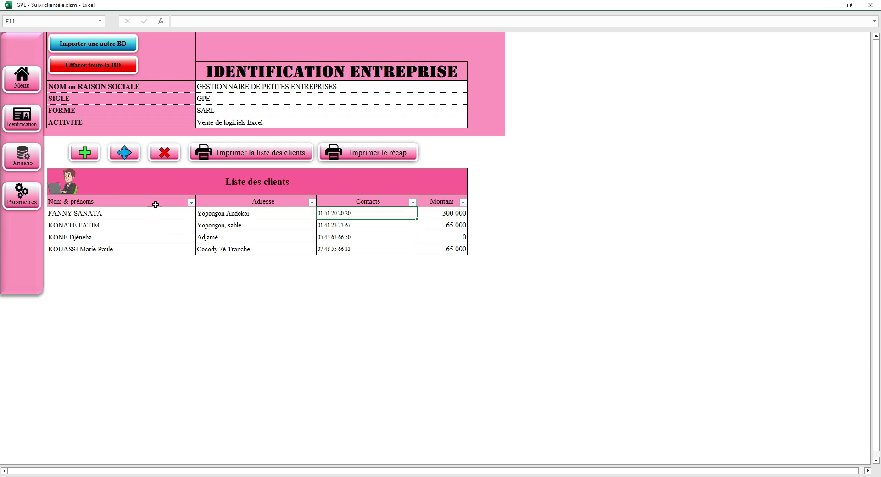
- Open the connection settings sheet and display the saved login details after confirming the password
left_click(33, 201)
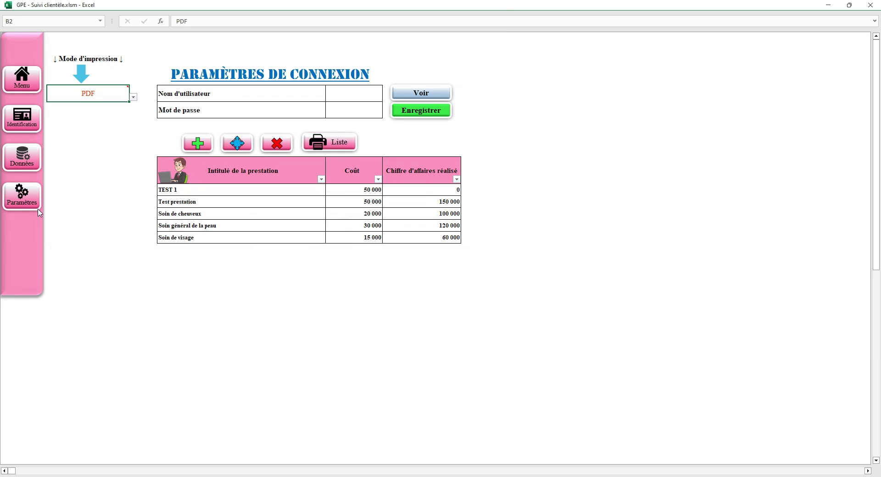
left_click_drag(347, 94, 350, 110)
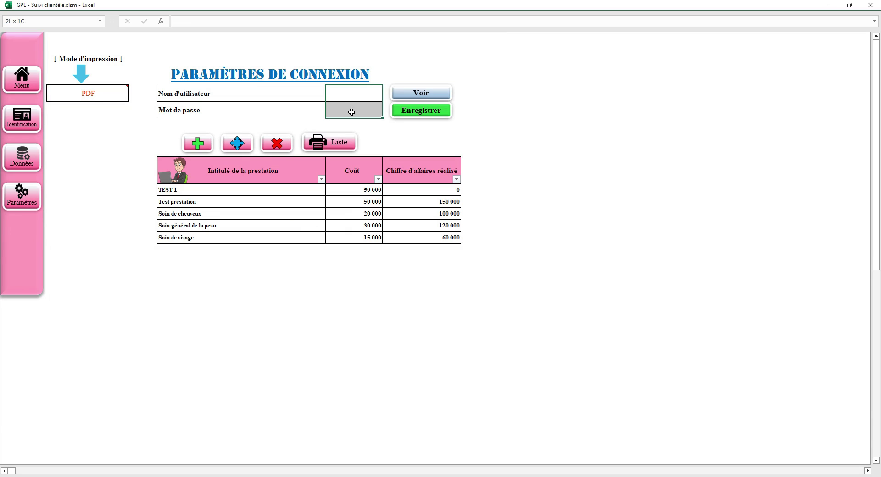
left_click(352, 93)
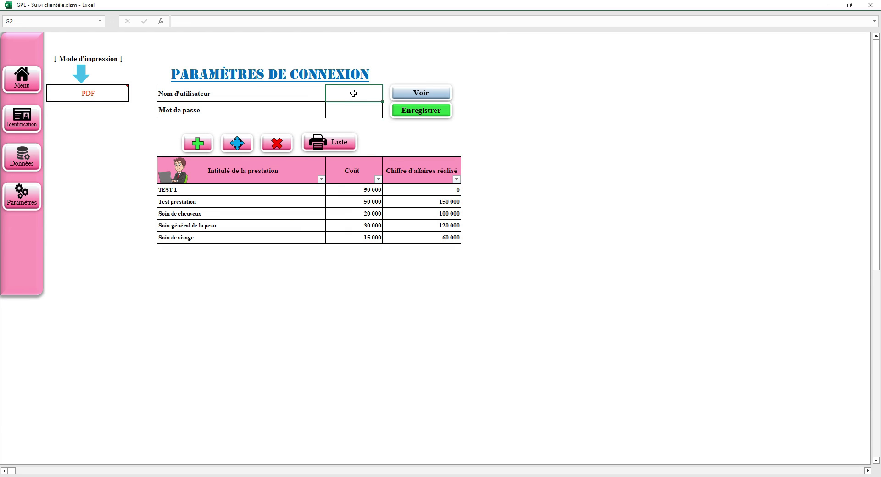
left_click(415, 93)
type("12345")
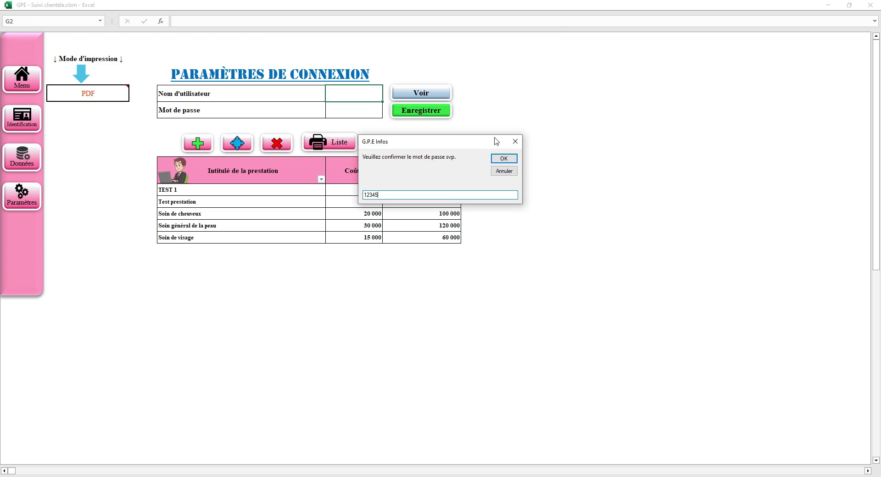
left_click(500, 159)
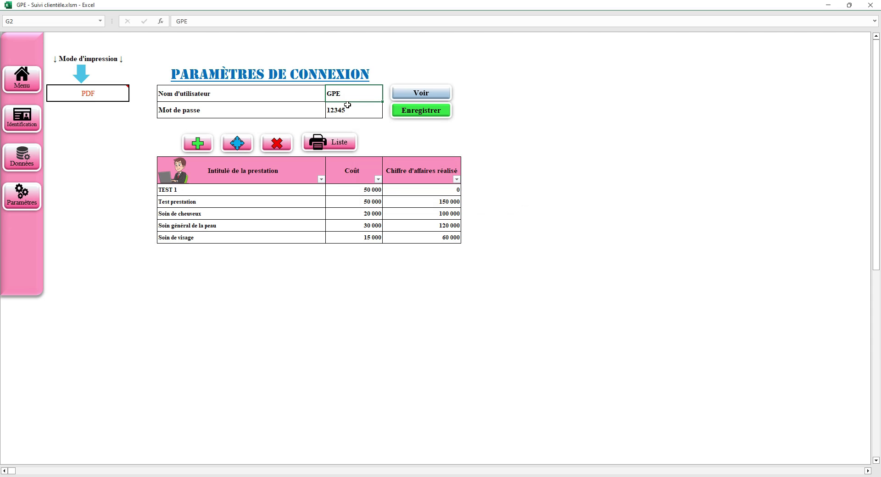
- Re-save the connection settings, confirming the recovery e-mail
left_click(430, 113)
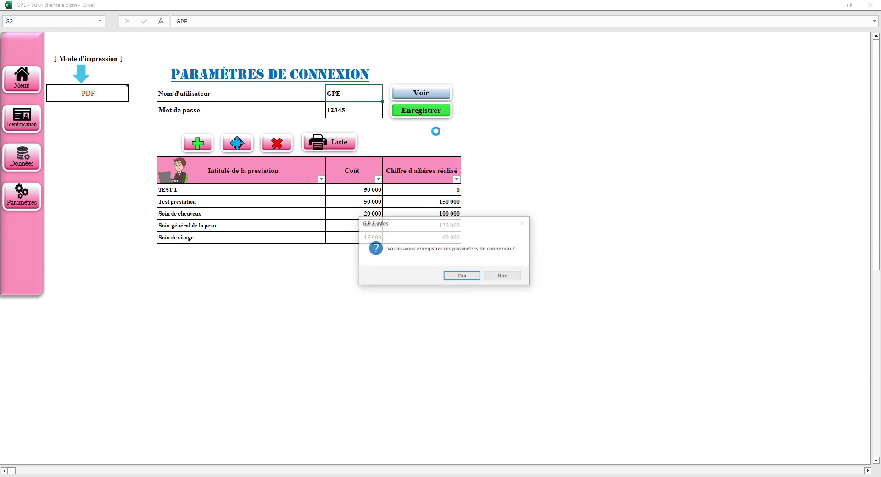
left_click(460, 279)
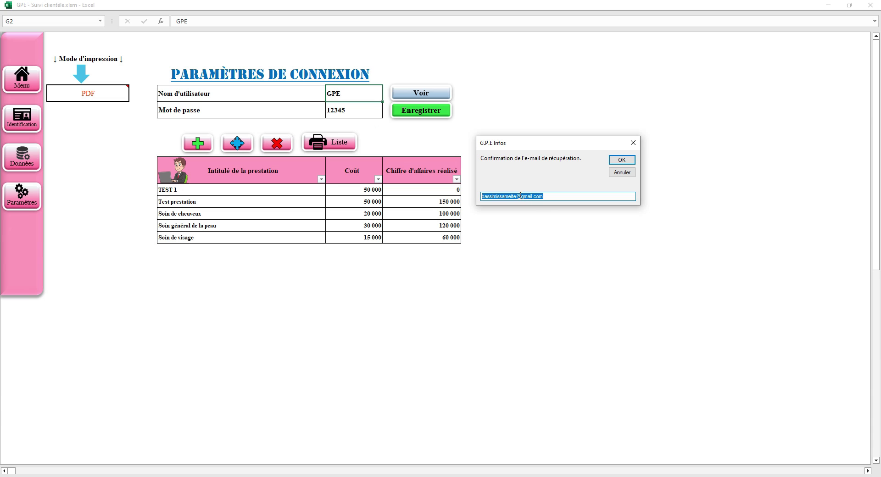
left_click(623, 160)
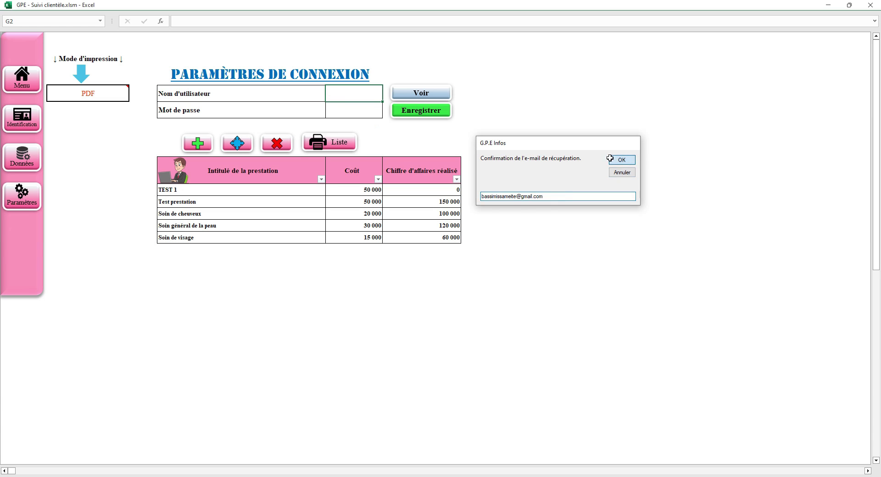
left_click(114, 101)
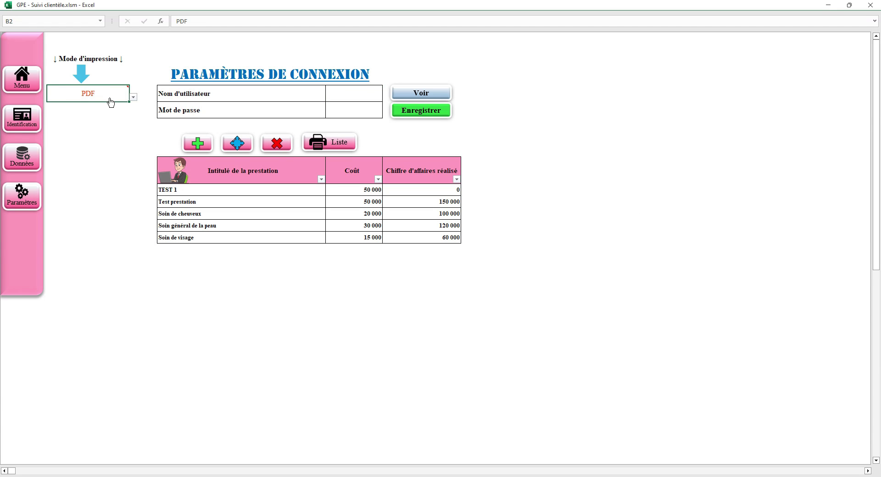
- Keep the print mode at PDF and review the service names, costs and turnover
left_click(133, 97)
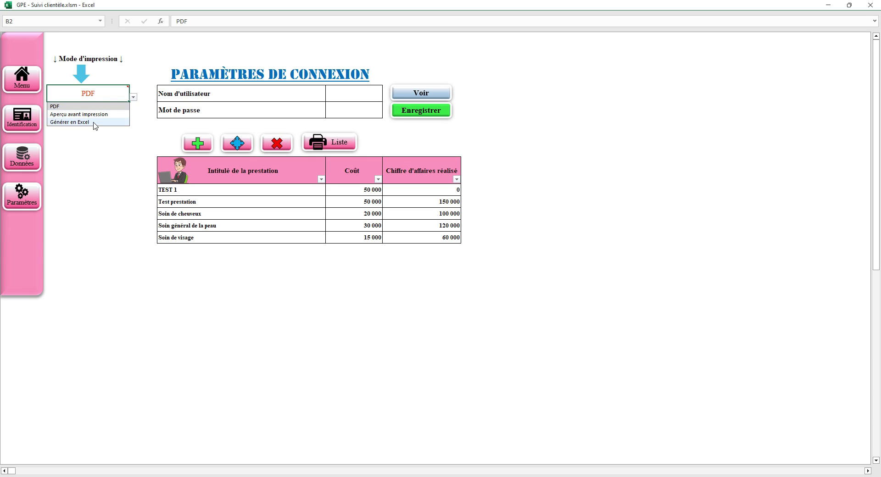
left_click(237, 127)
left_click_drag(207, 191, 210, 238)
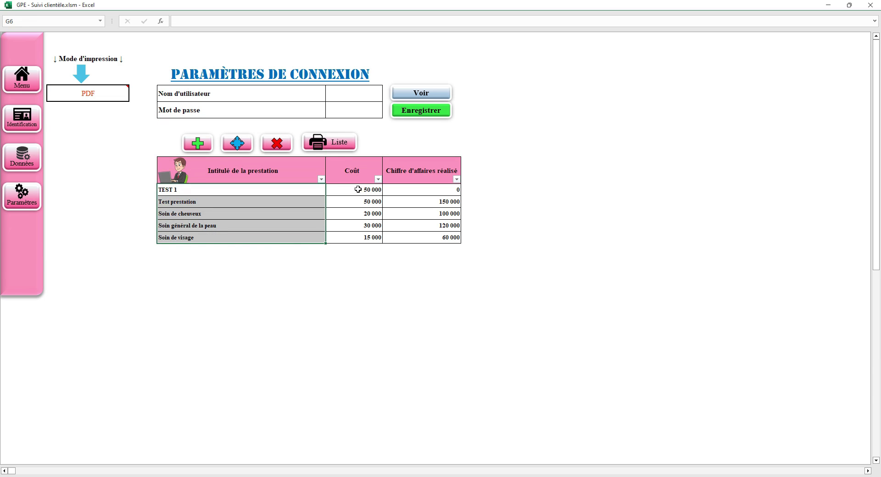
left_click_drag(358, 190, 354, 239)
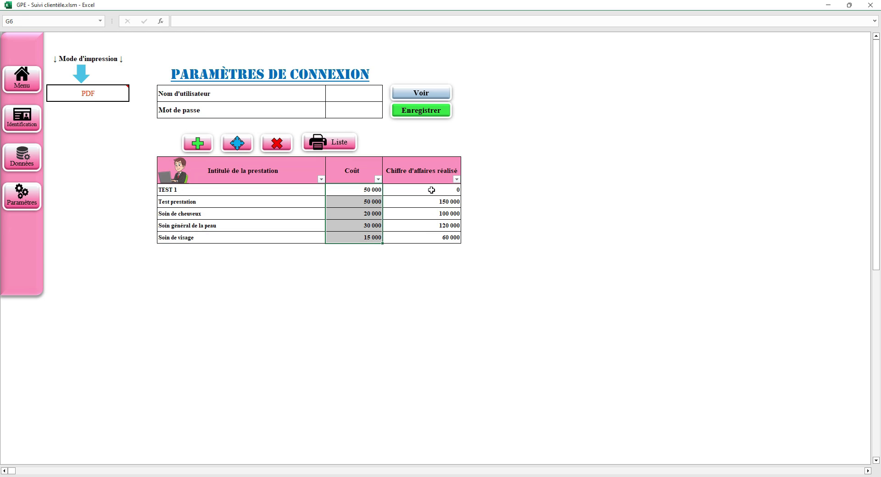
left_click_drag(431, 190, 431, 236)
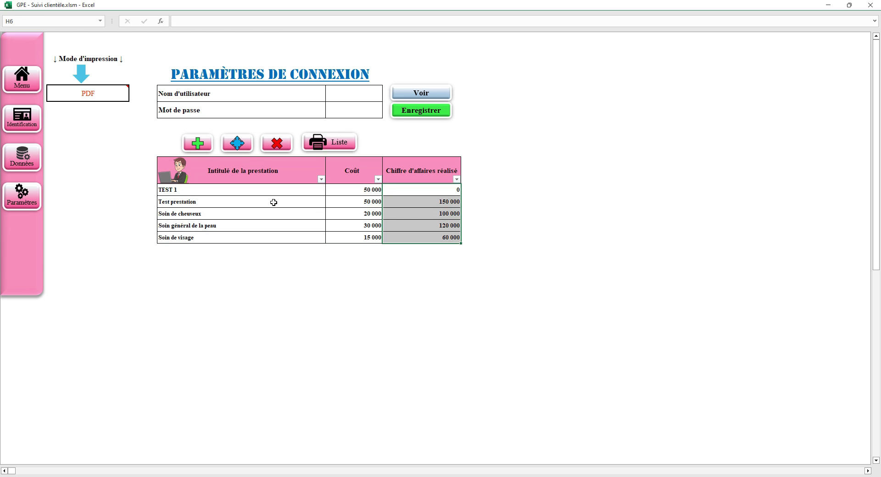
- Open the Test prestation edit form, close it unchanged, and return to the main menu
left_click(222, 202)
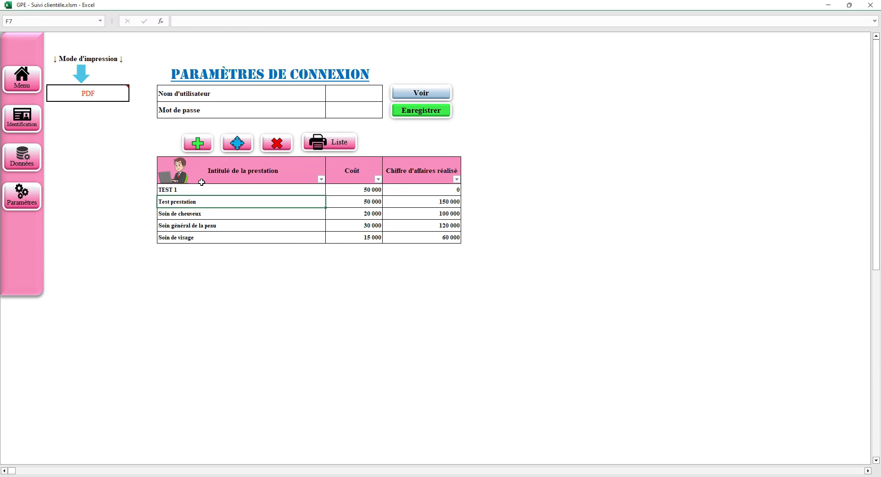
left_click(234, 142)
left_click_drag(438, 193, 584, 195)
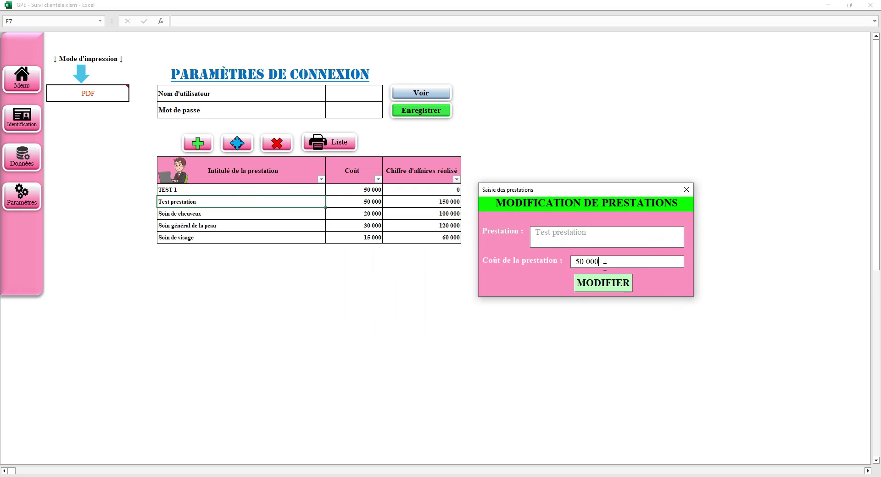
left_click(687, 190)
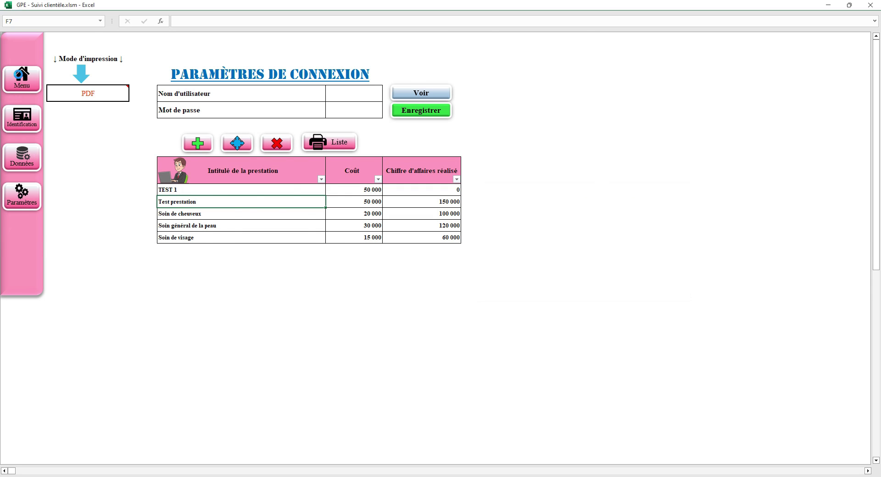
left_click(21, 82)
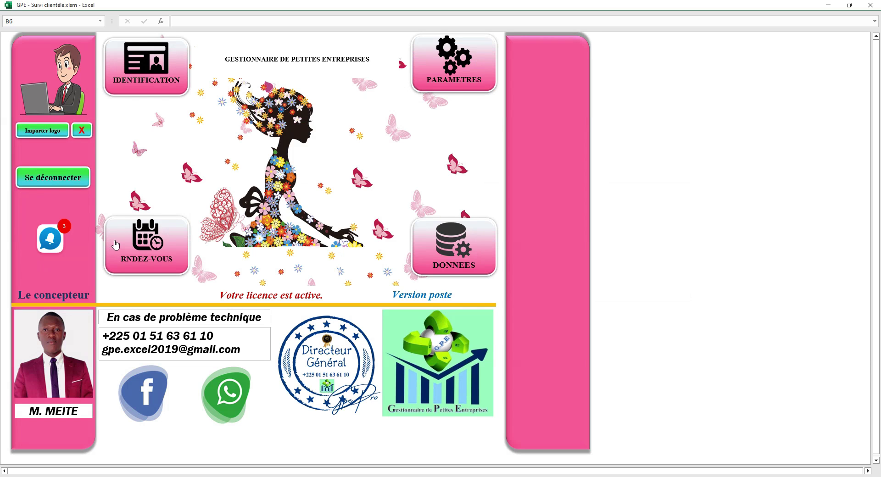
- Review today's three appointments in the notification list, then close it
left_click(51, 238)
left_click(274, 173)
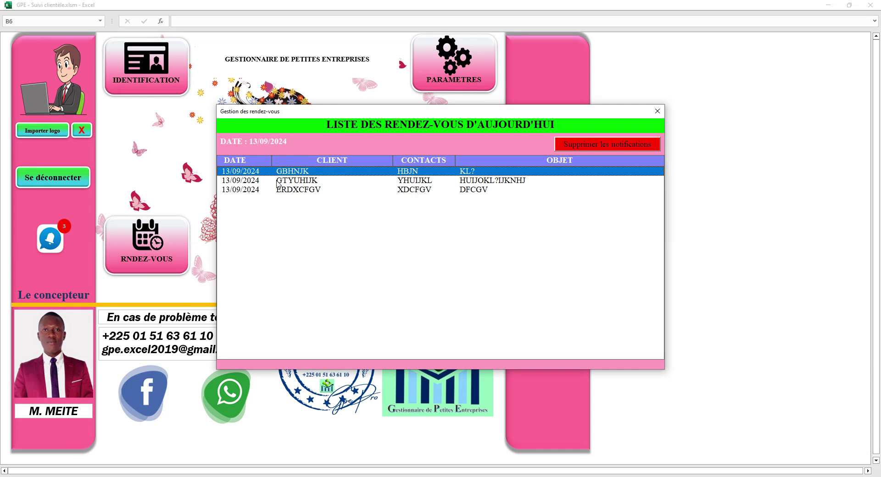
left_click(277, 182)
left_click(277, 189)
left_click(282, 181)
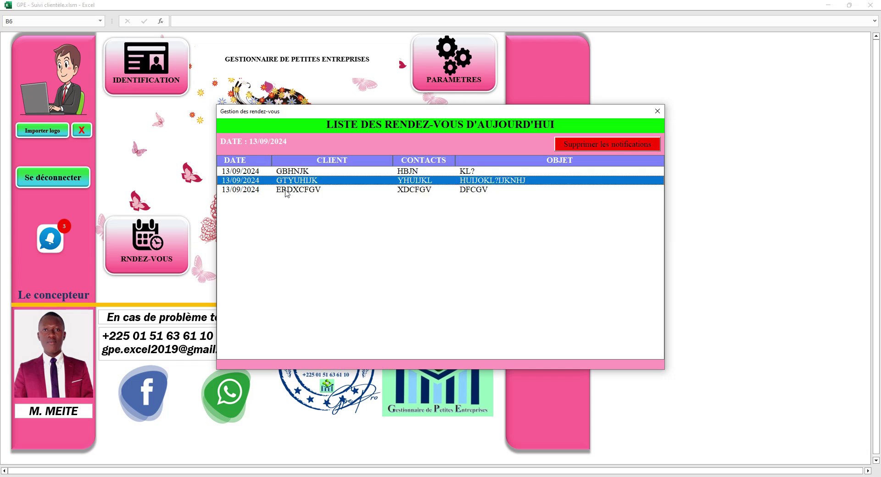
left_click(285, 189)
left_click(657, 109)
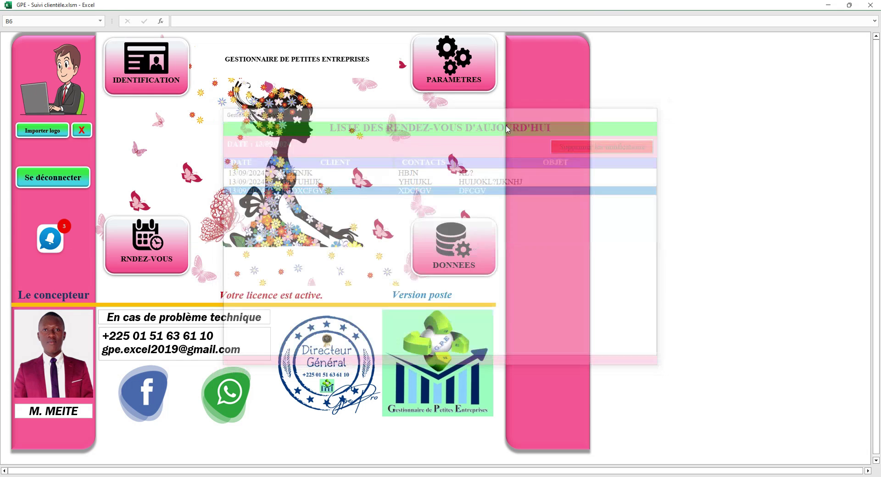
- On the RNDEZ-VOUS sheet, filter the STATUT column to show only Aujourd'hui
left_click(144, 240)
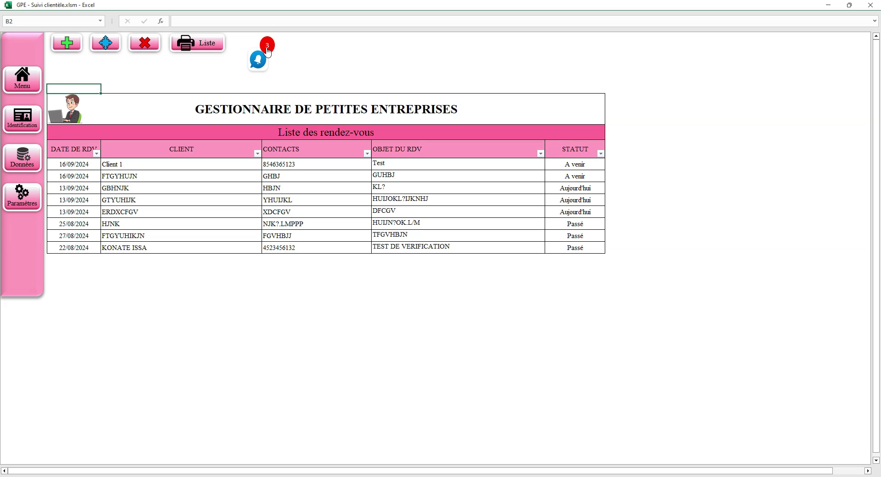
left_click_drag(69, 165, 571, 253)
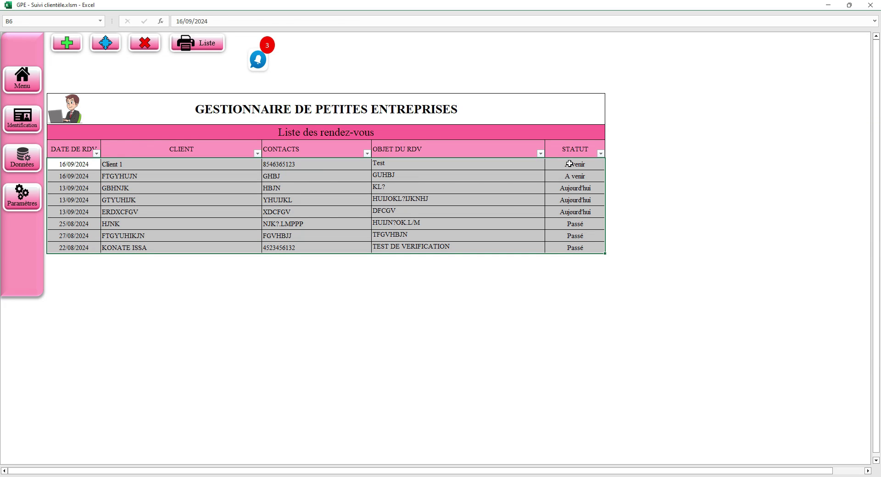
left_click_drag(570, 164, 584, 177)
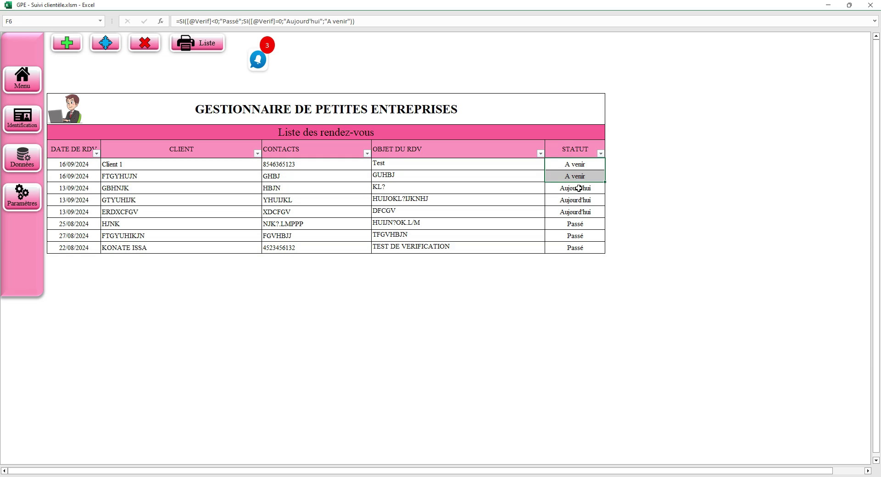
left_click_drag(578, 189, 578, 247)
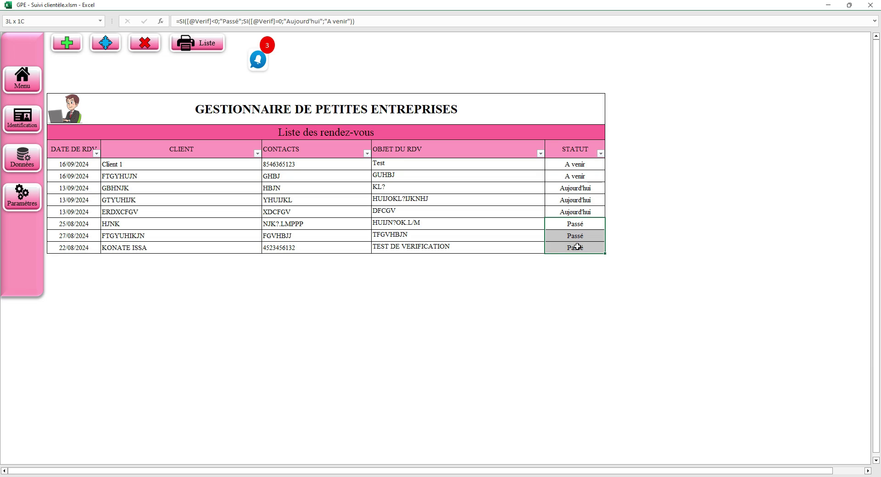
left_click(602, 155)
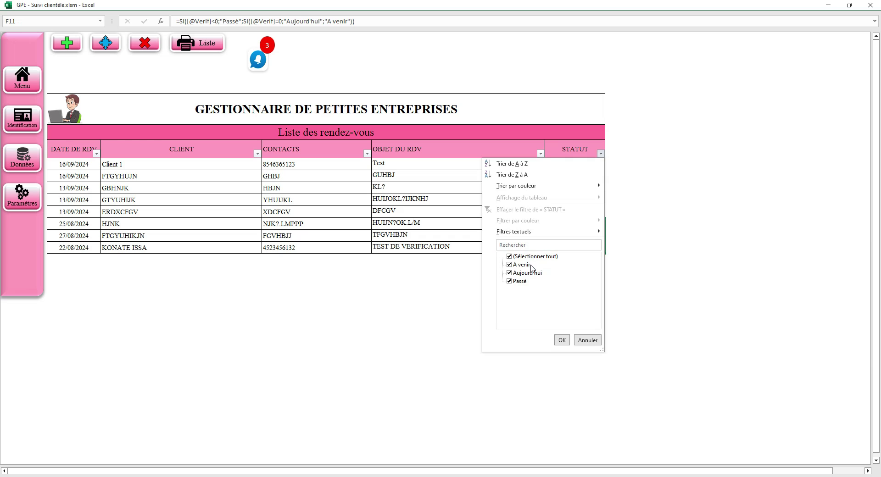
left_click(534, 256)
left_click(523, 277)
left_click(562, 341)
- Export the filtered appointments list to PDF
left_click(500, 187)
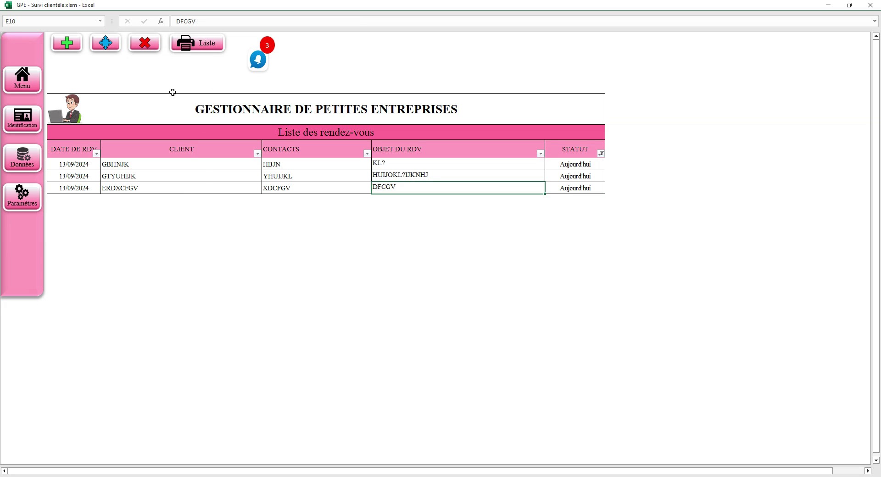
left_click(198, 48)
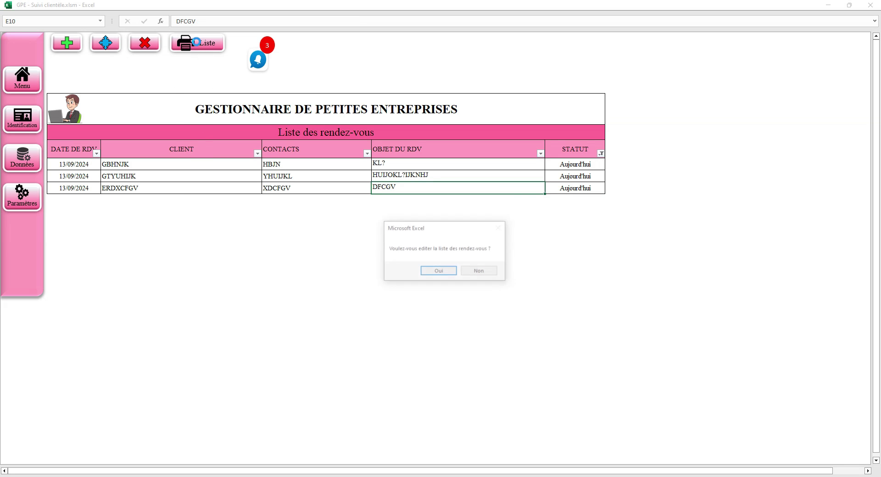
left_click(441, 273)
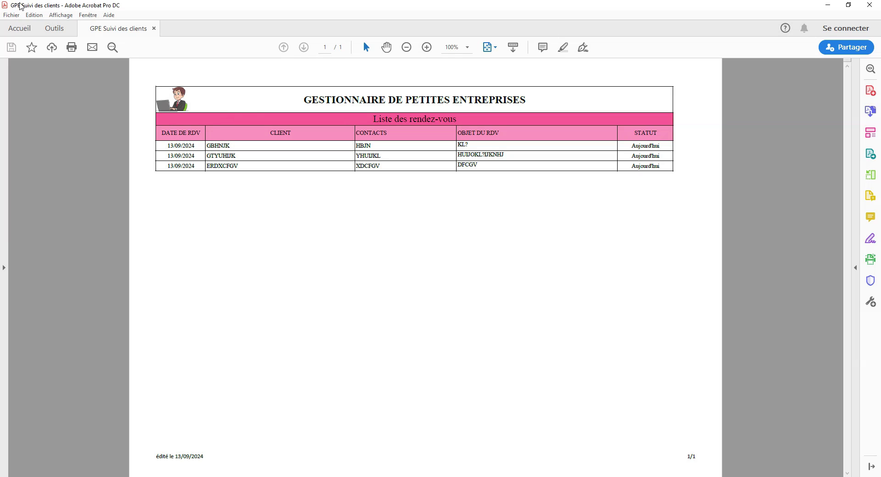
- Leave the exported PDF of today's appointments and return to Excel with Alt+Tab
key("alt+Tab")
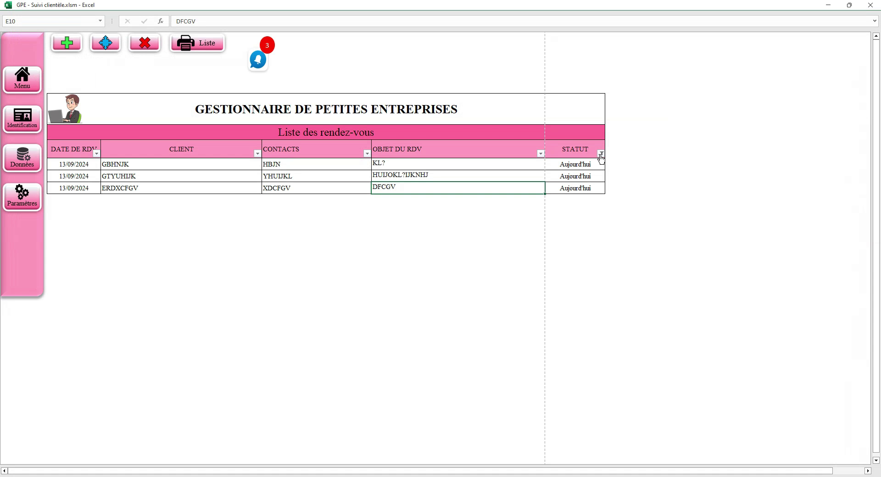
- Clear the STATUT filter so all eight appointments show again
left_click(602, 154)
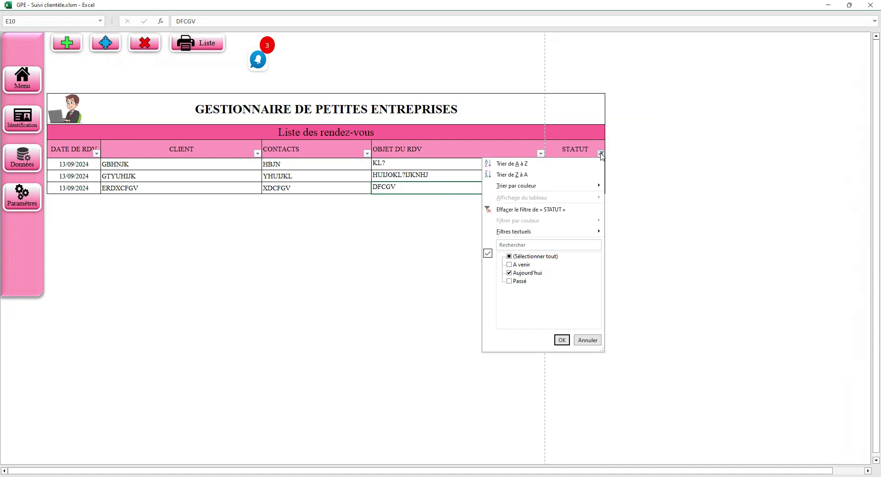
left_click(545, 210)
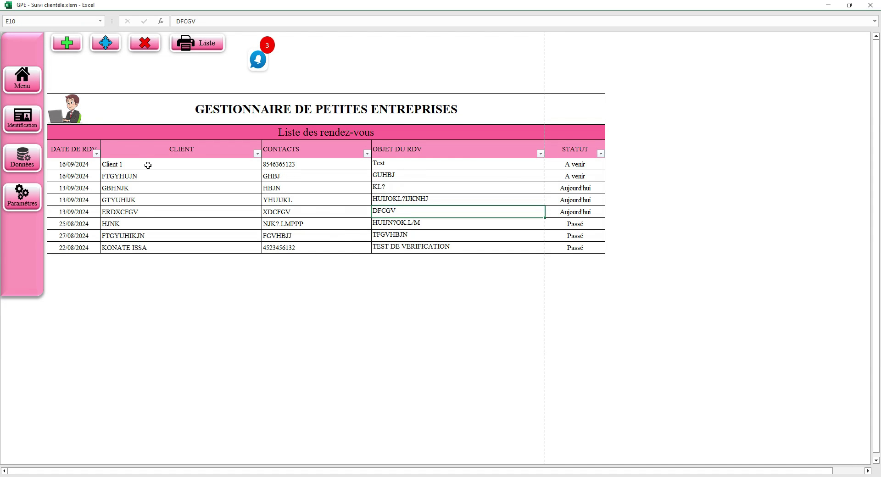
left_click_drag(148, 165, 128, 246)
left_click(158, 223)
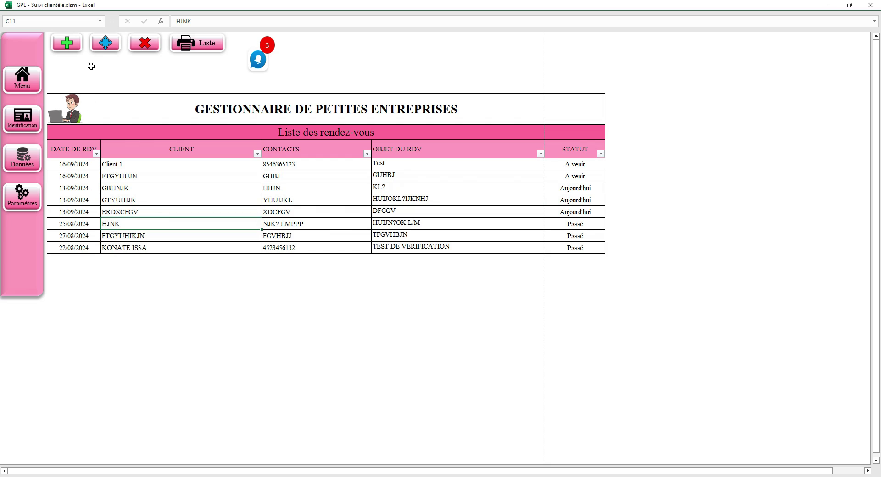
left_click(275, 208)
- Open the ERDXCFGV appointment's modification form and close it without changes
left_click(96, 44)
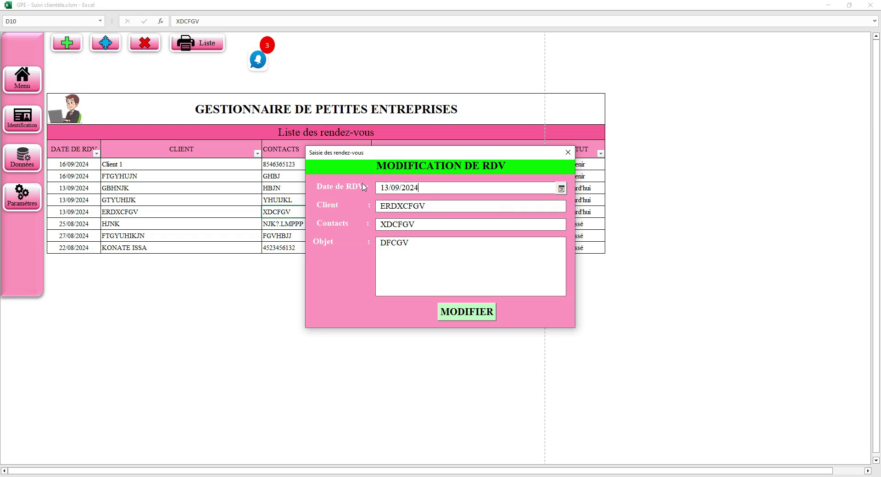
double_click(403, 206)
double_click(396, 224)
double_click(402, 246)
left_click(416, 248)
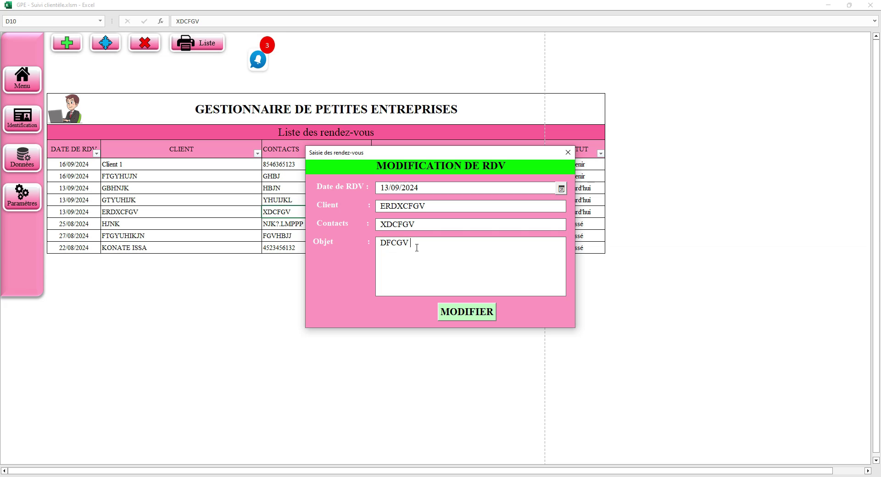
left_click(568, 153)
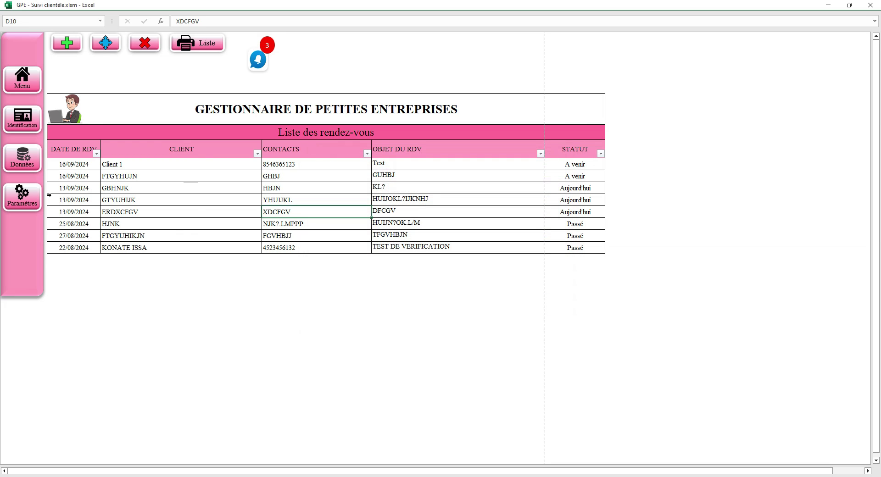
- View today's three 13/09/2024 appointments, close the window, and return to the main menu
left_click_drag(65, 166, 82, 245)
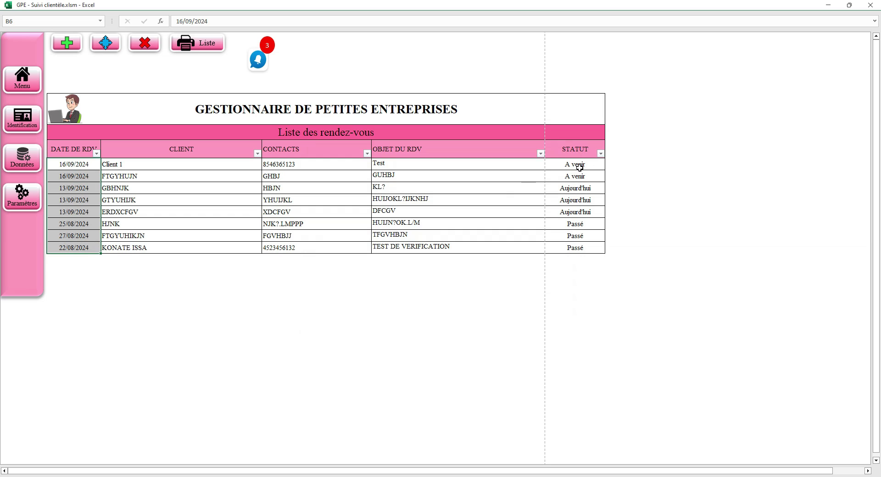
left_click_drag(580, 164, 576, 247)
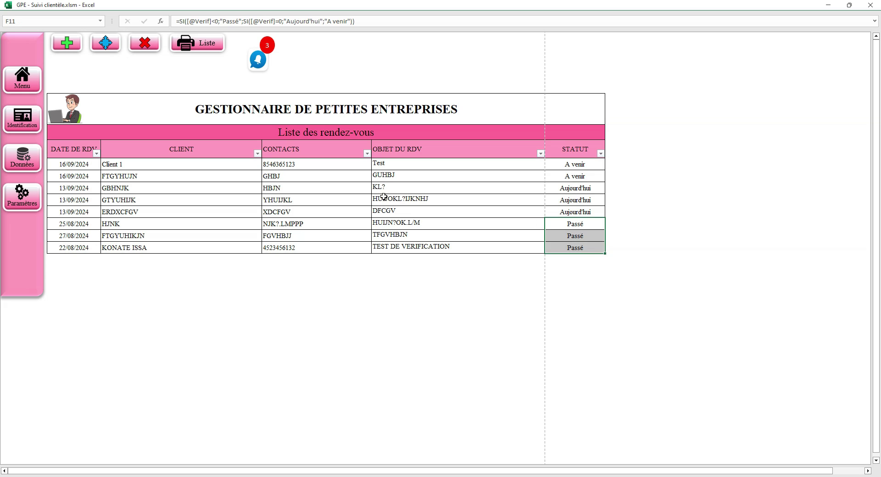
left_click(571, 189)
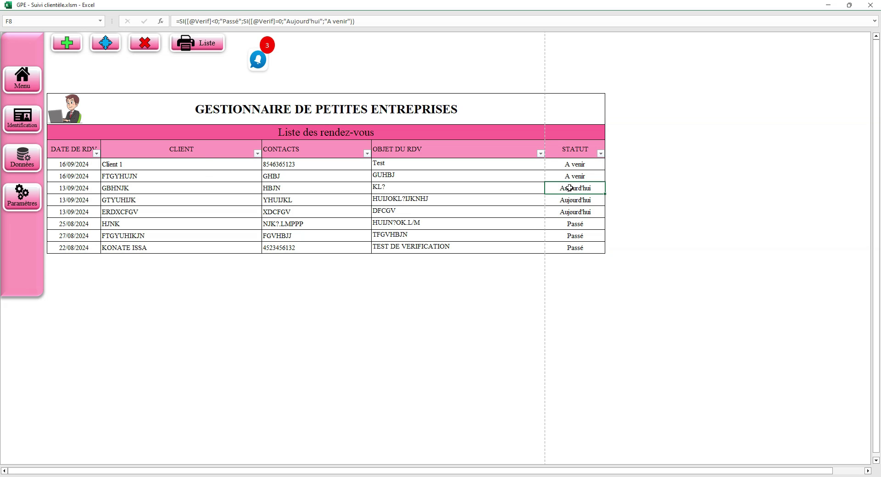
left_click(258, 60)
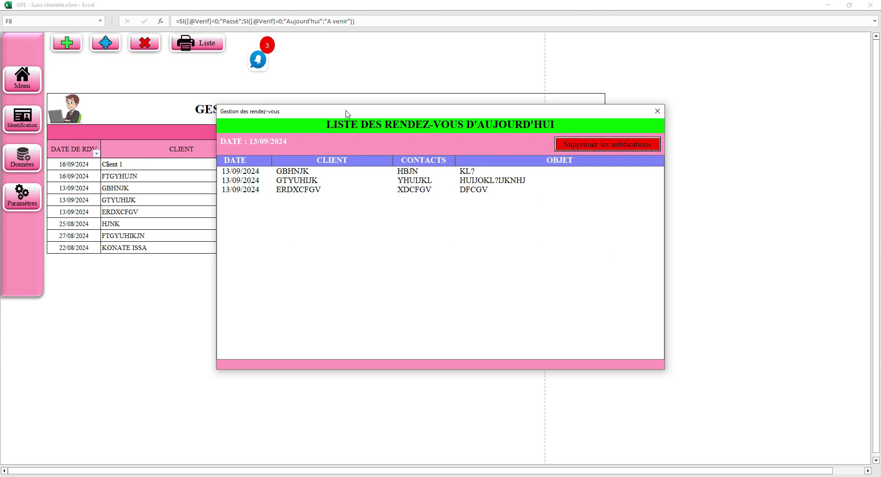
left_click_drag(347, 114, 369, 74)
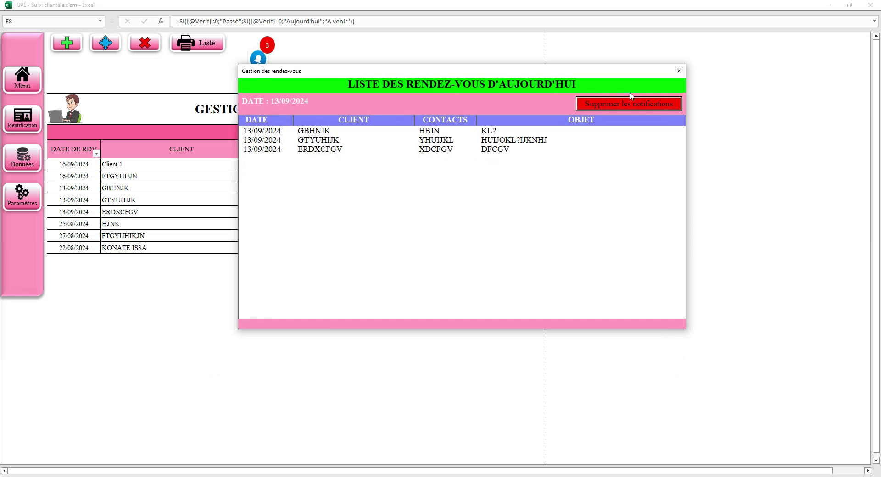
left_click(679, 70)
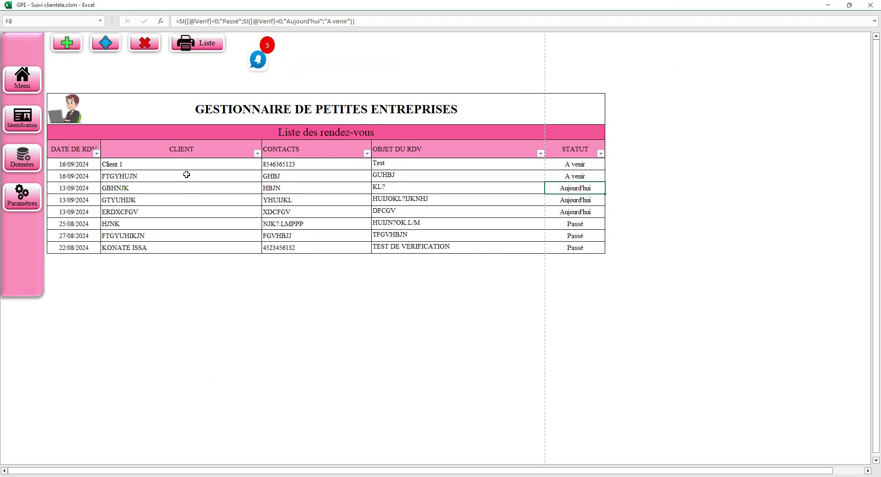
left_click(23, 82)
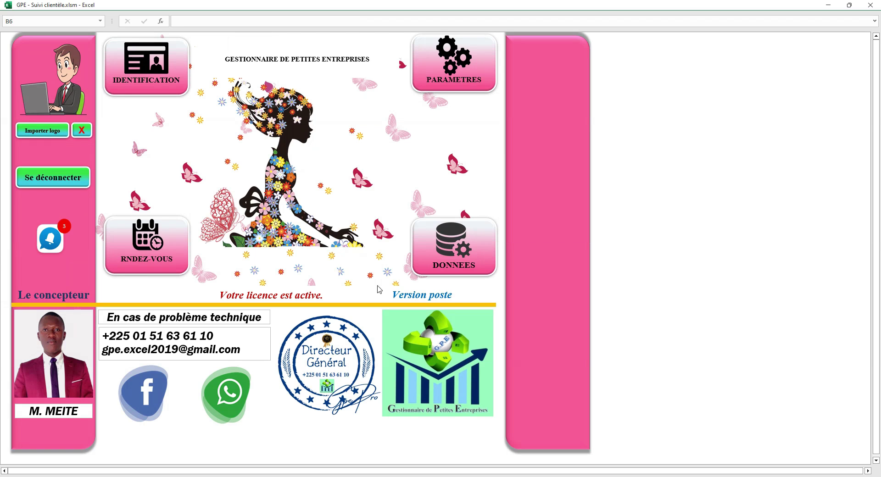
- From DONNEES, open the completed services list and start a blank FACTURATION DE PRESTATIONS form
left_click(468, 252)
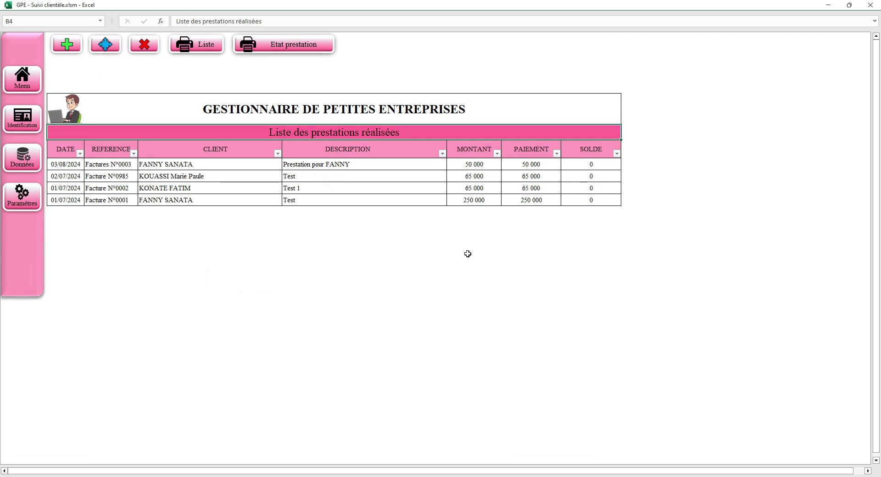
left_click(120, 166)
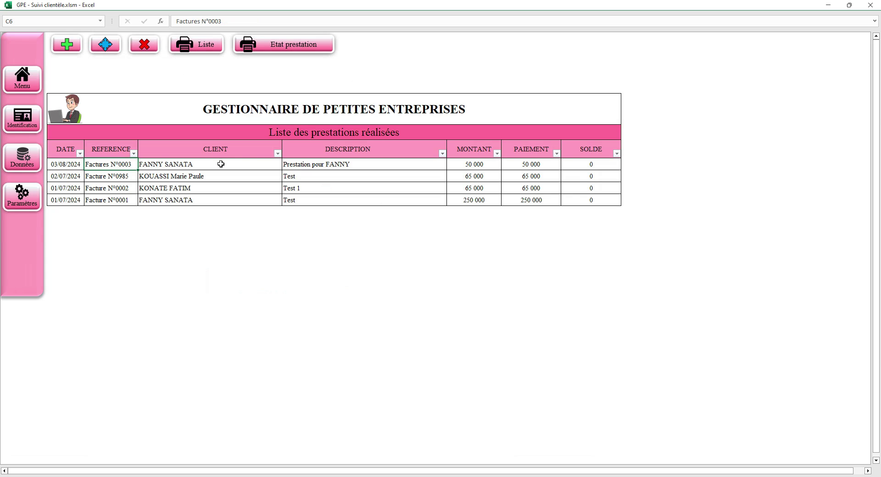
left_click(66, 45)
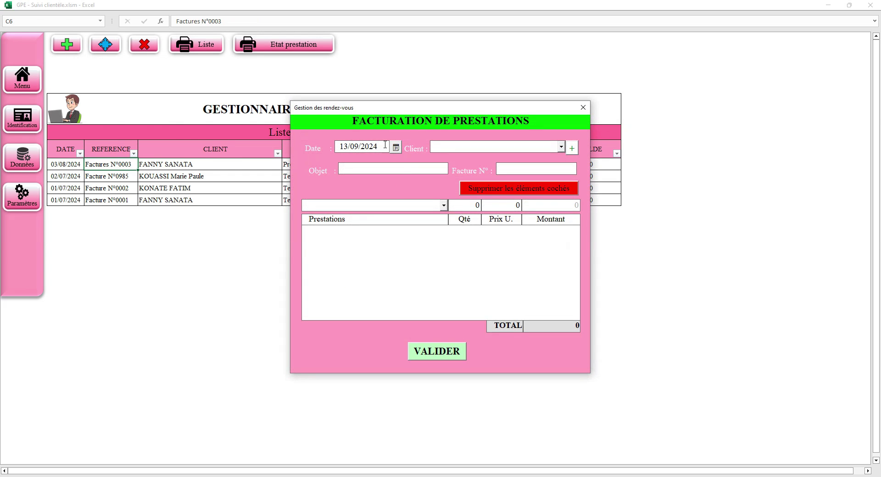
- Pick an existing client from the Client dropdown, dismissing the new-client form unused
left_click(561, 147)
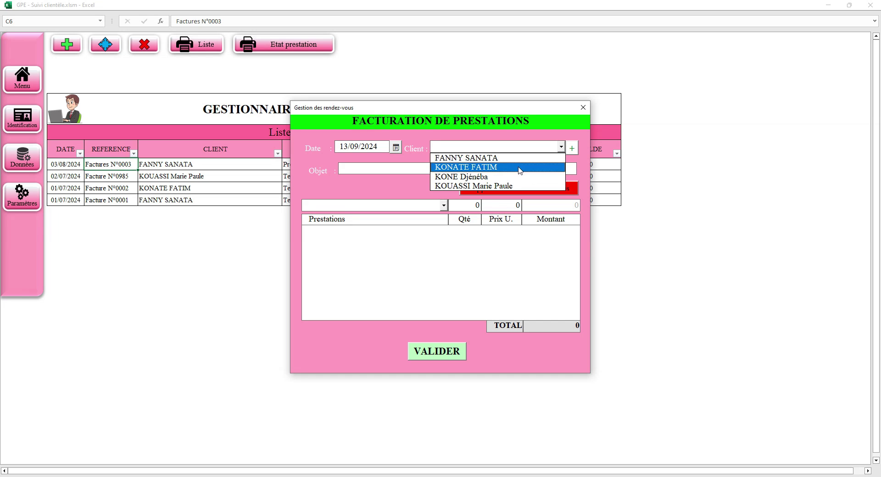
left_click(573, 148)
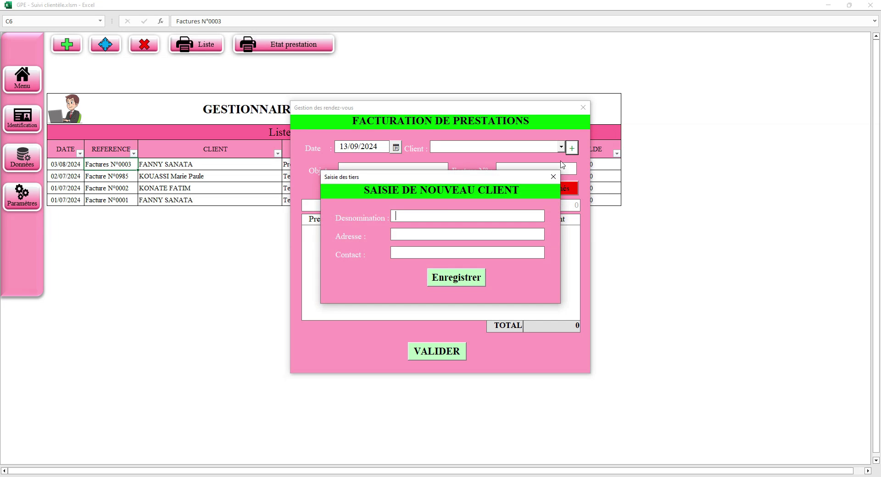
left_click(554, 177)
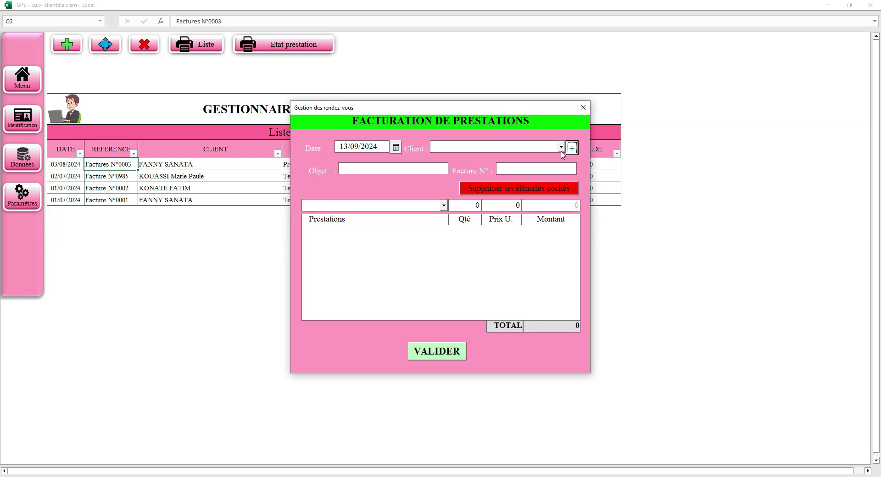
left_click(561, 147)
left_click(509, 168)
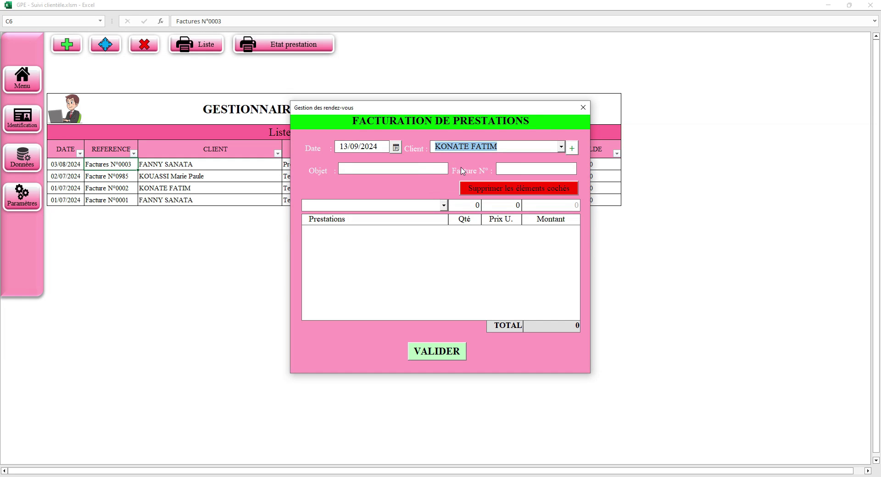
left_click(425, 168)
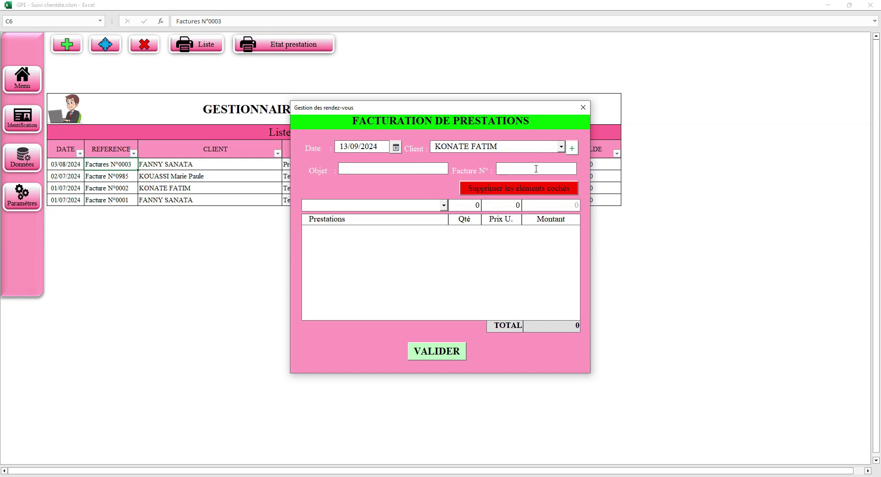
- Add a TEST 1 line with quantity 5 and a Soin de cheuveux line to the invoice
left_click(444, 206)
left_click(393, 219)
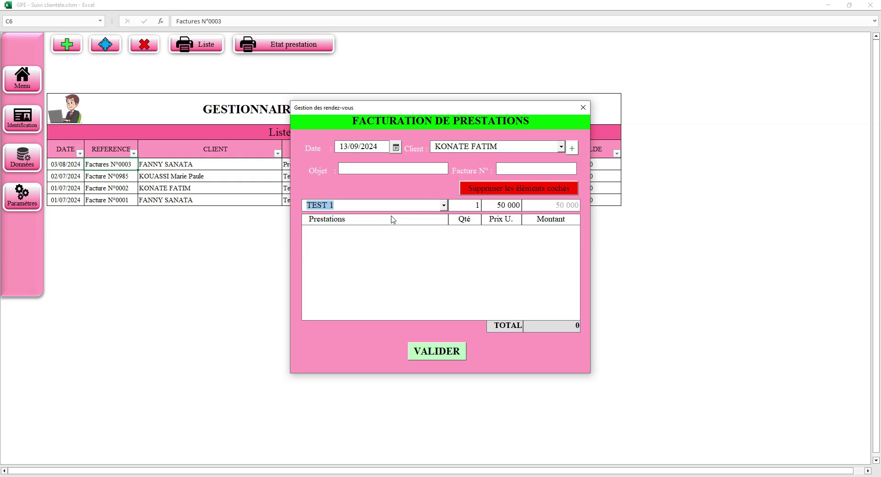
key("Tab")
type("5")
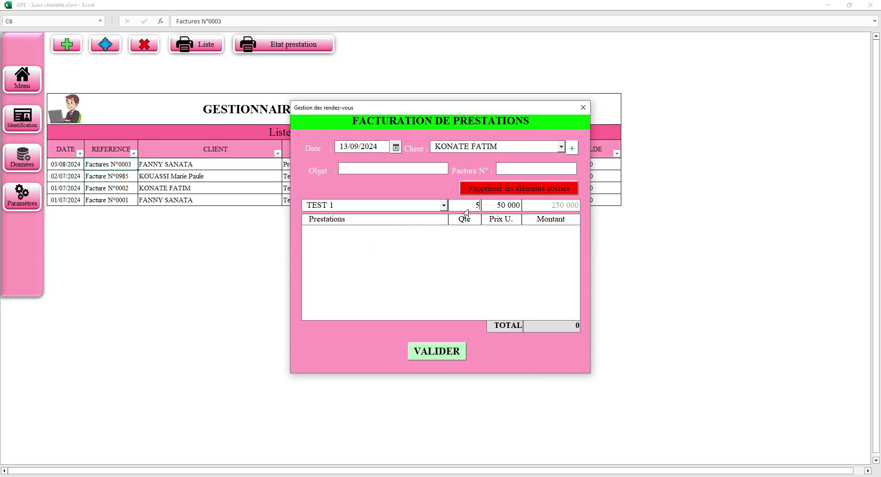
key("Return")
left_click(444, 206)
left_click(398, 234)
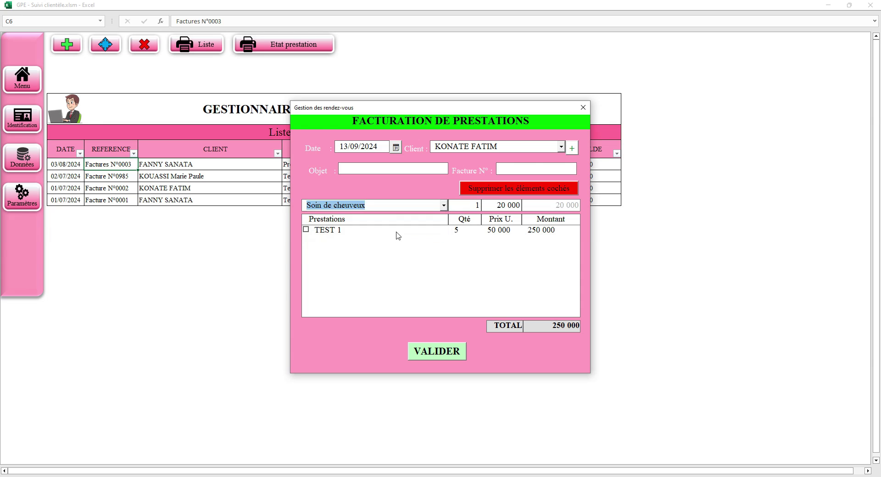
key("Return")
- Add Soin général de la peau and Soin de visage lines, then select the Soin de cheuveux line
left_click(444, 205)
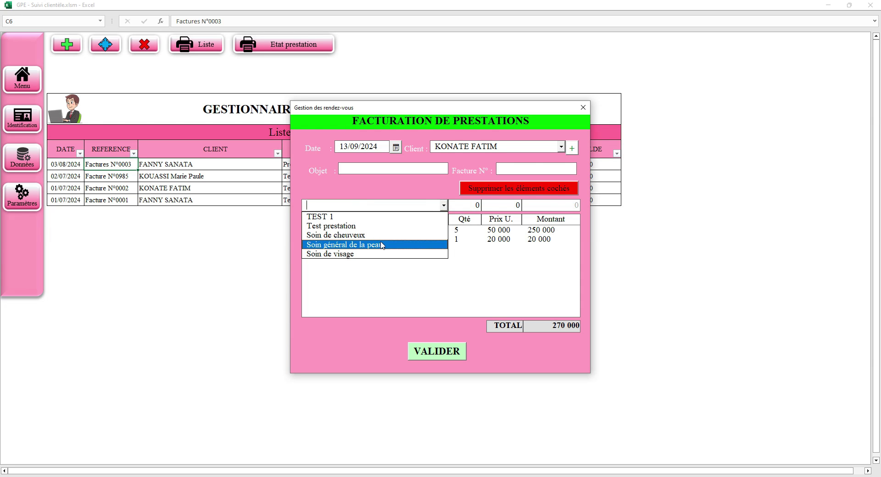
left_click(384, 246)
key("Return")
left_click(444, 206)
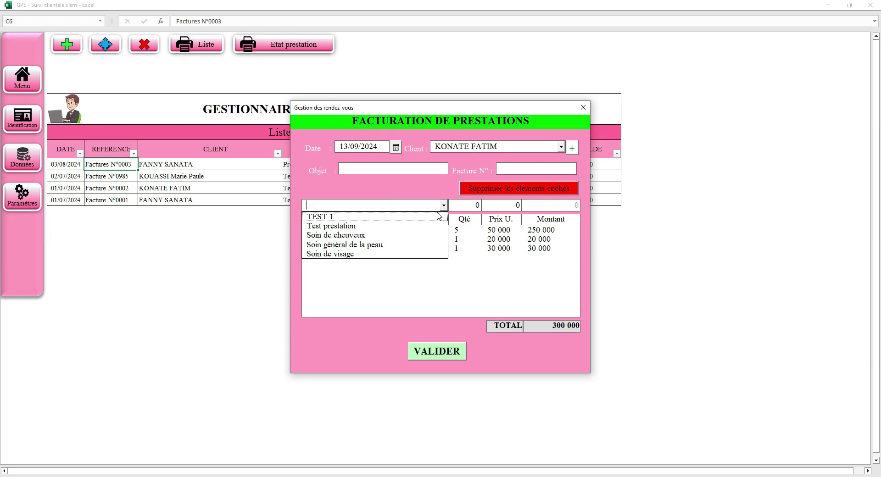
left_click(370, 255)
key("Return")
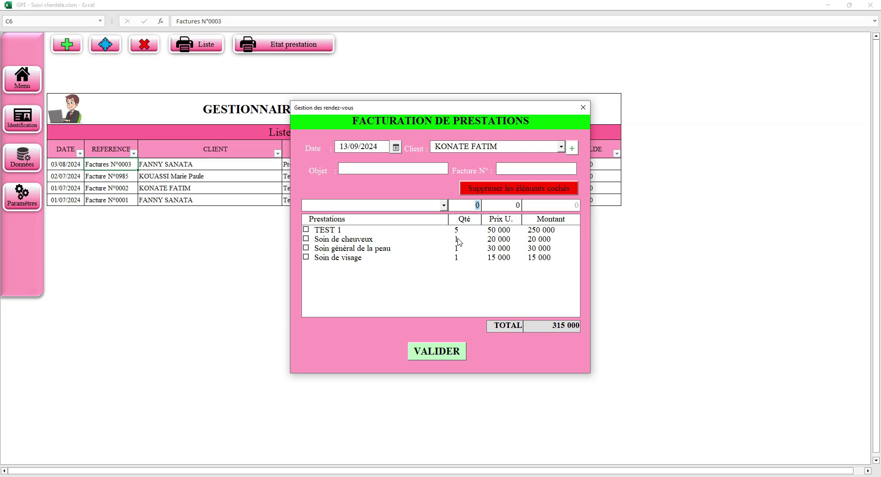
left_click(459, 242)
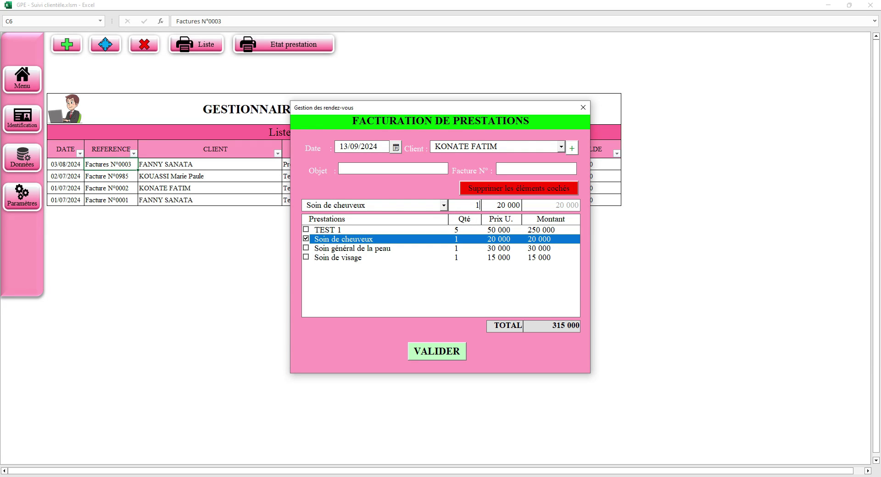
- Set the Soin de cheuveux quantity to 15, then cancel a deletion attempt
key("Return")
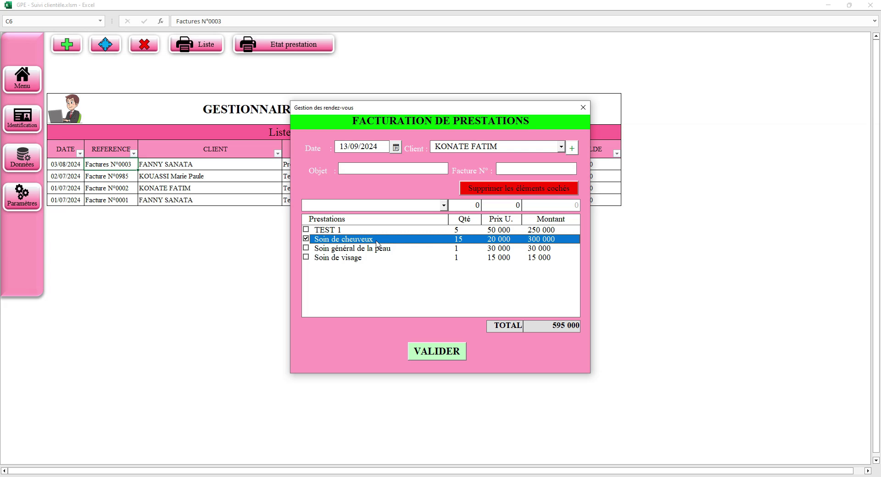
left_click(516, 193)
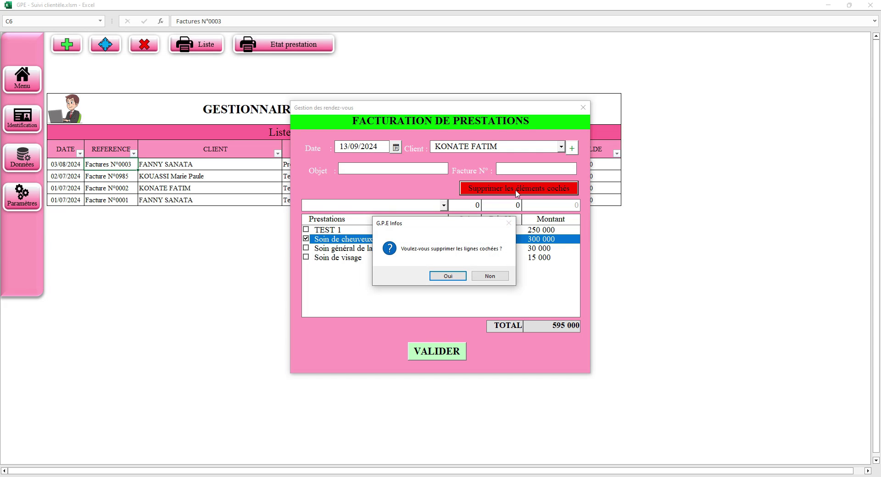
left_click(490, 275)
- Delete the checked Soin de cheuveux, Soin général de la peau and Soin de visage lines
left_click(322, 251)
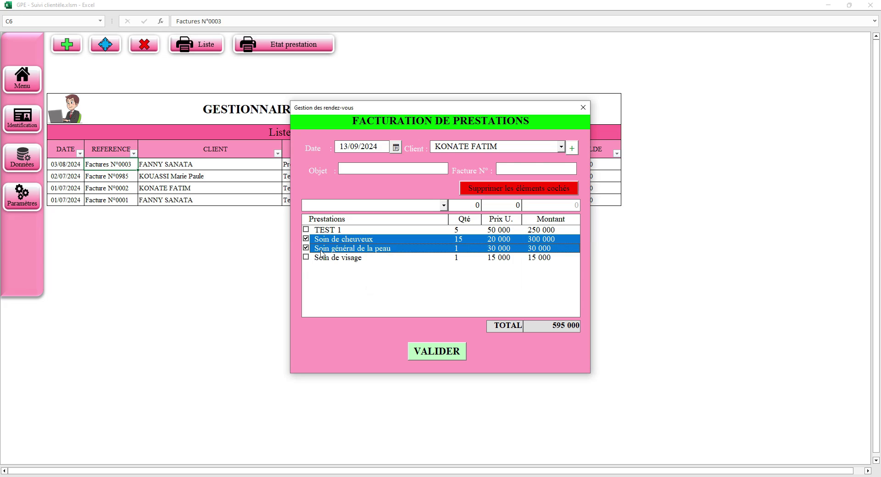
left_click(323, 262)
left_click(511, 192)
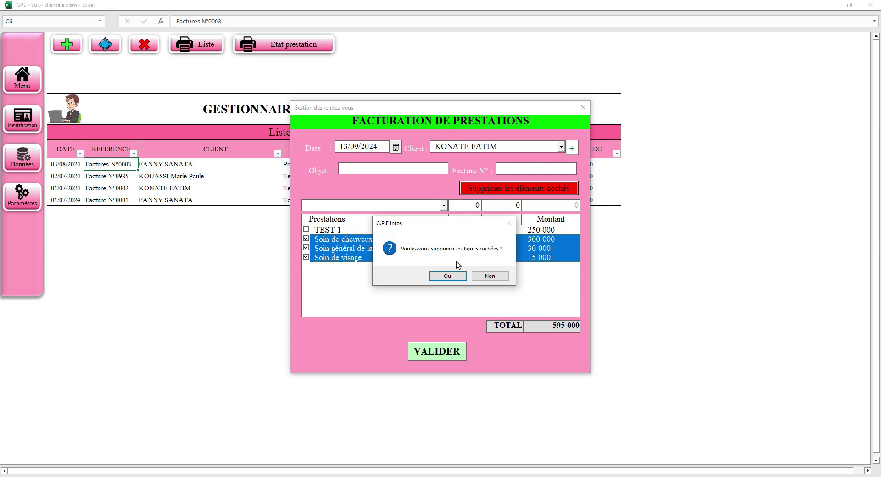
left_click(452, 276)
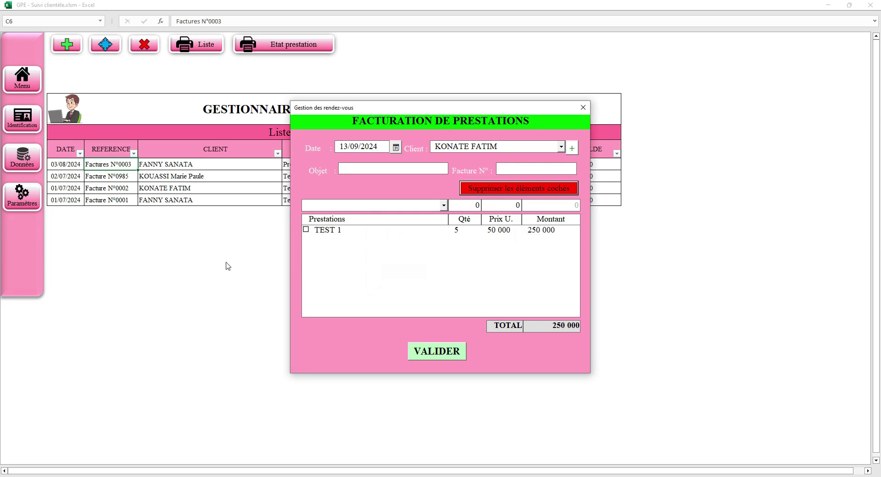
- Delete the TEST 1 line and close the invoicing form without saving
left_click(525, 231)
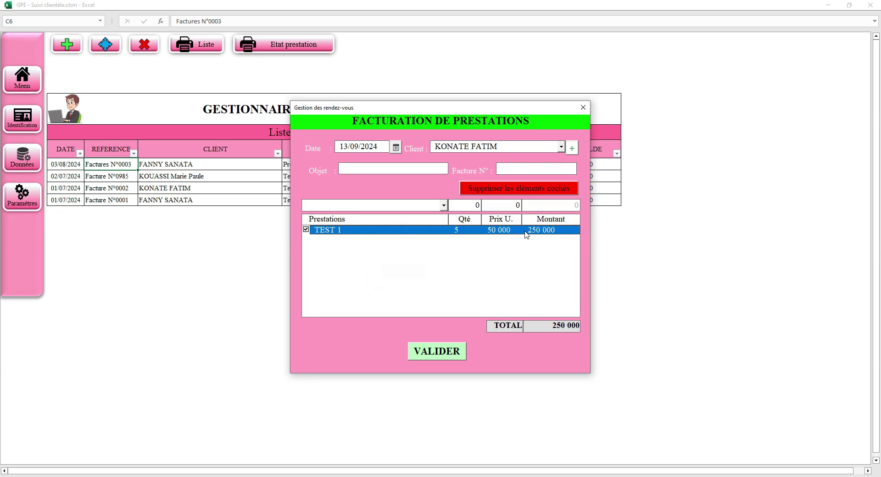
left_click(540, 193)
left_click(450, 277)
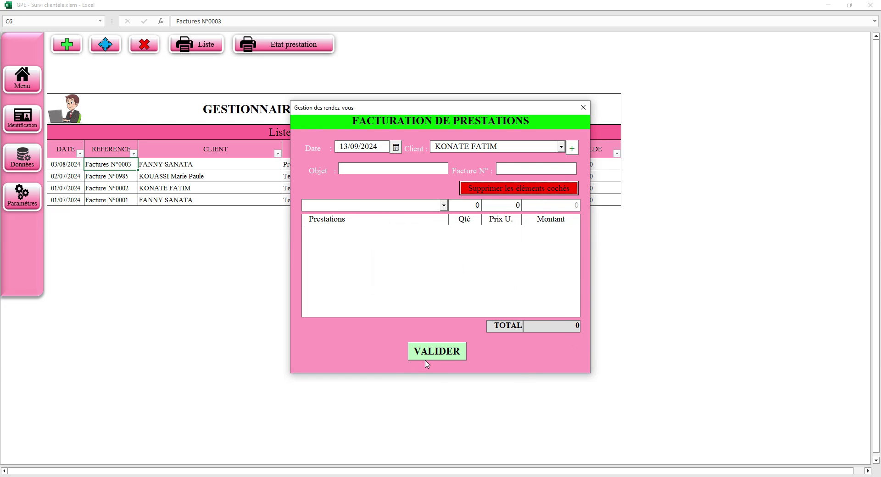
left_click(583, 108)
left_click(94, 43)
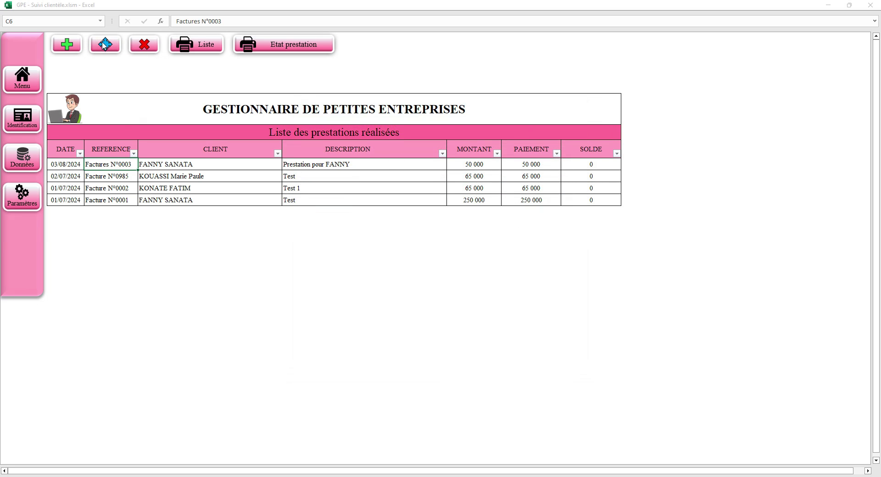
left_click(583, 107)
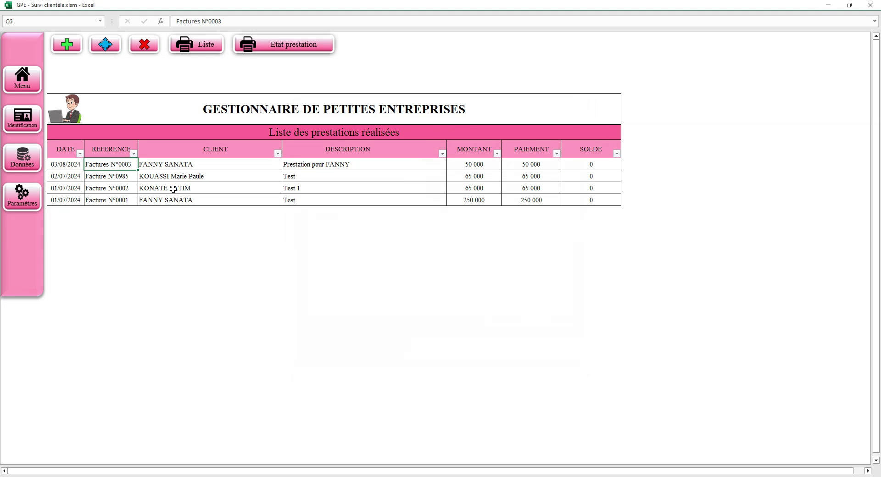
left_click(162, 200)
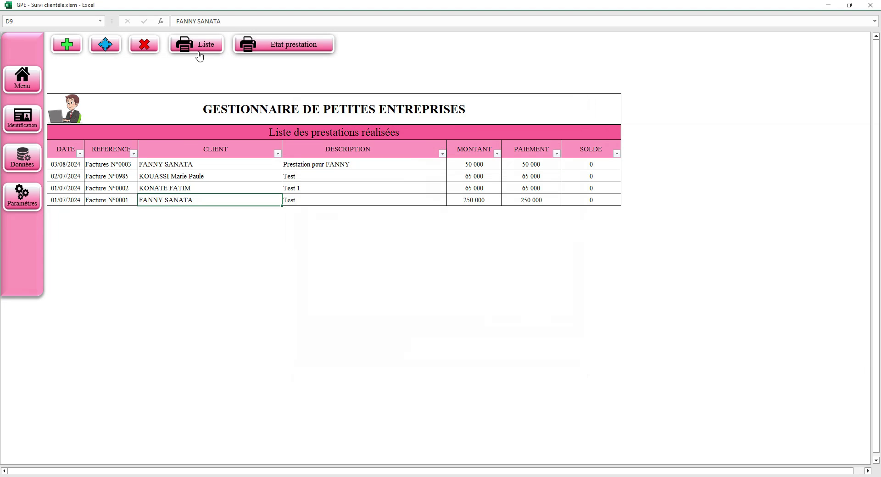
left_click(105, 49)
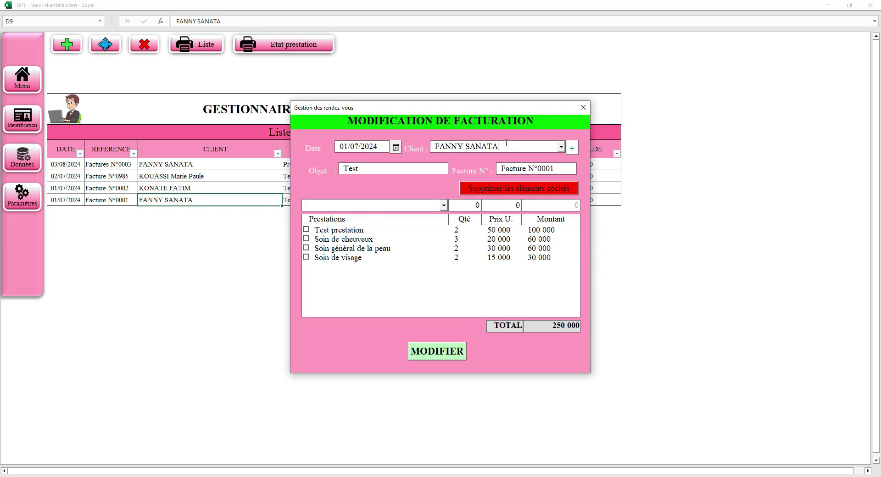
left_click_drag(502, 146, 429, 149)
left_click(582, 106)
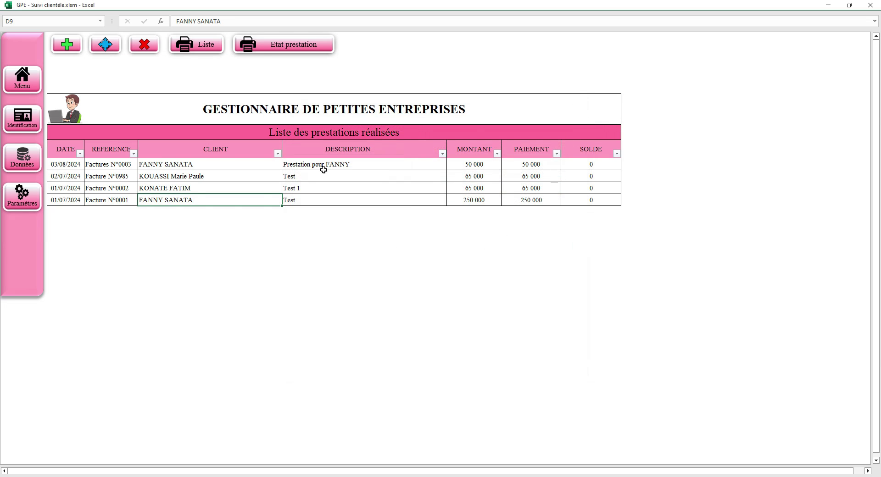
- Export Facture N°0001's recap to PDF, zoom to 125%, highlight the 250 000 total, then close Acrobat
left_click(294, 46)
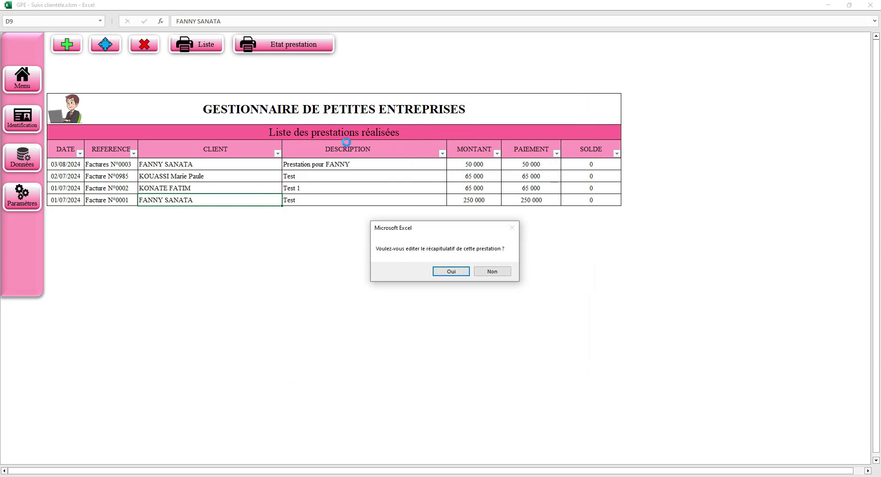
left_click(451, 271)
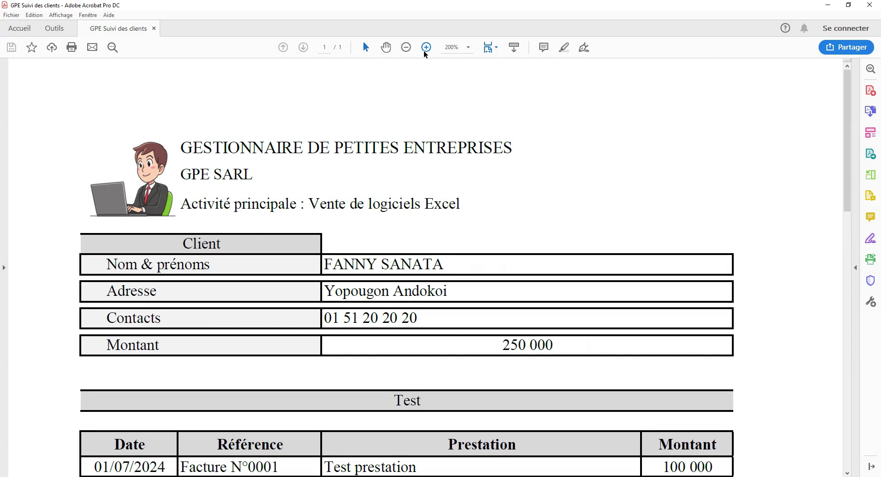
left_click(406, 47)
left_click(406, 47)
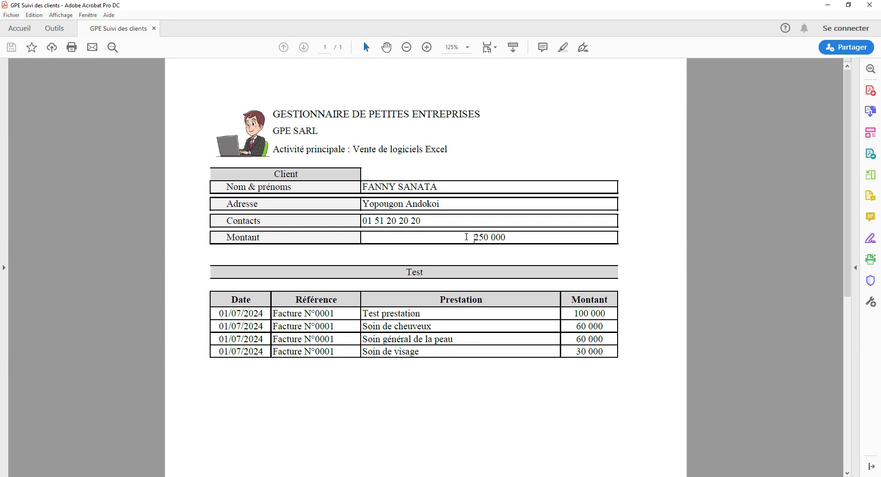
left_click_drag(466, 238, 510, 238)
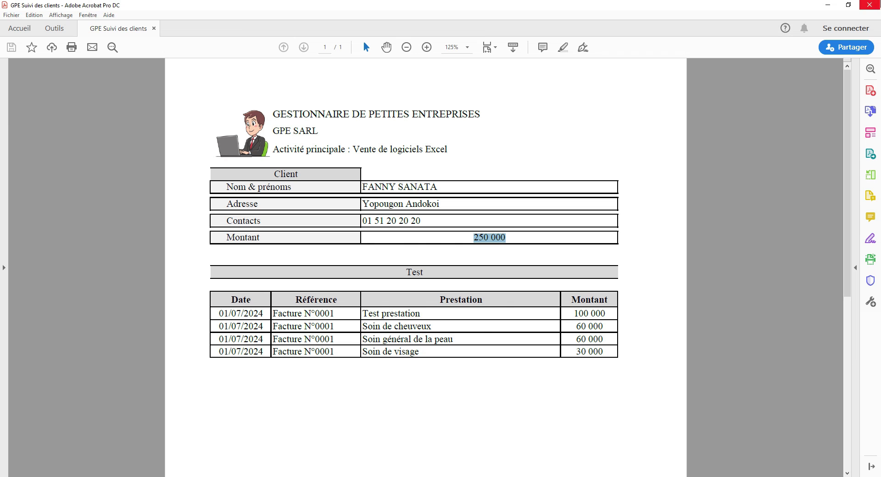
left_click(870, 5)
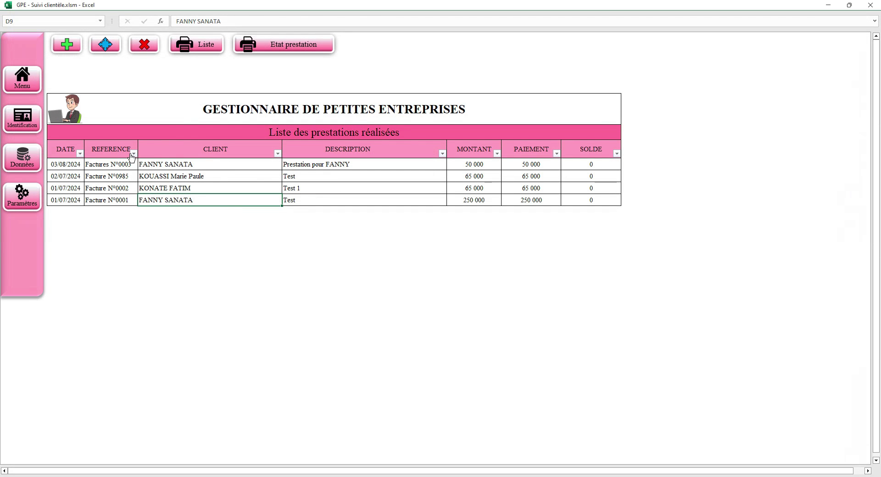
- Export the completed-services list to PDF and close the Acrobat window
left_click(201, 48)
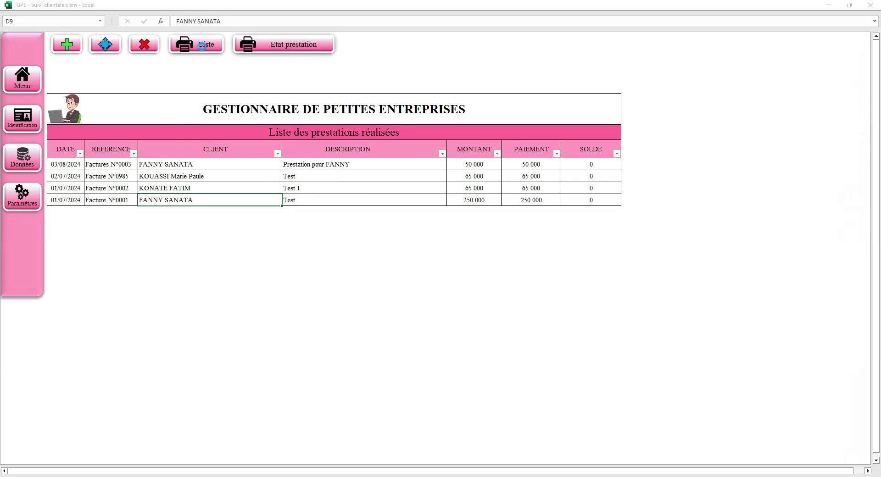
left_click(442, 274)
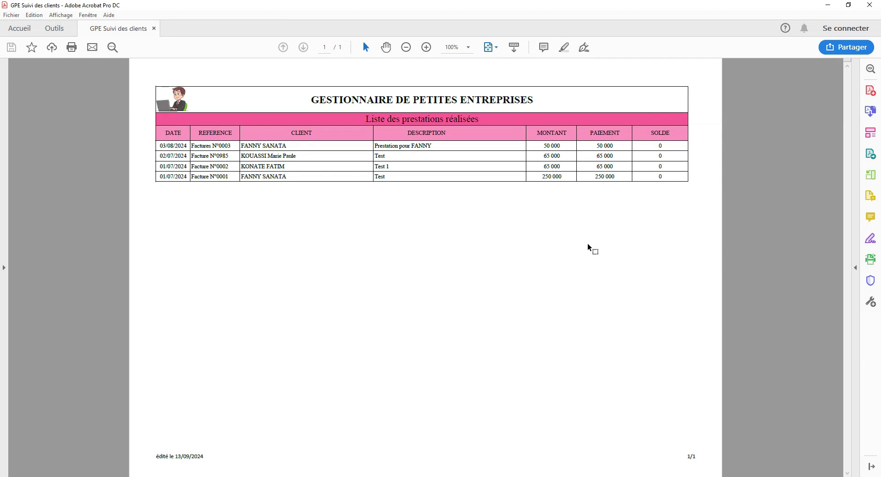
left_click(870, 5)
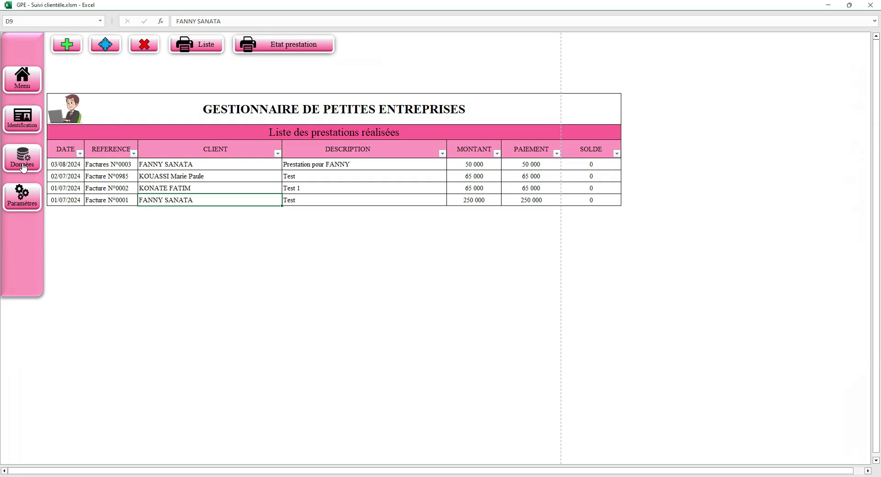
- Switch to the Identification client list, select the first client, and request the client recap
left_click(25, 118)
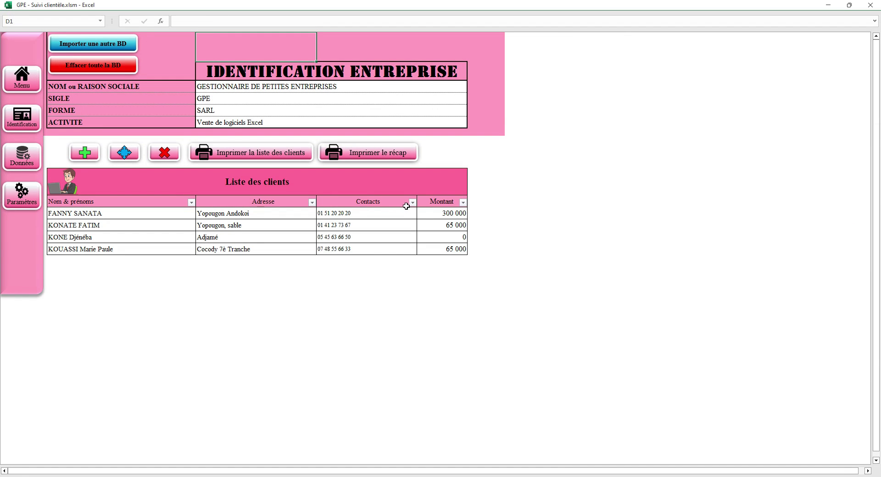
left_click(229, 215)
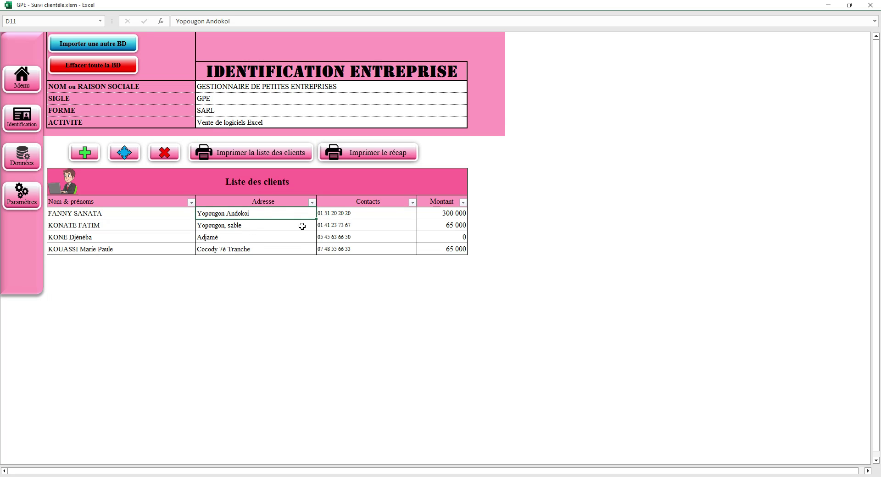
left_click(400, 153)
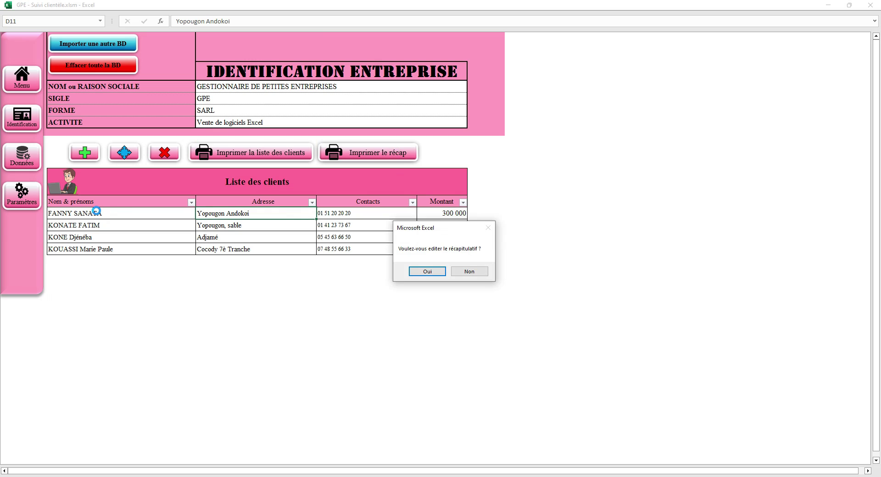
- Export the client recap, review its six lines totalling 300 000, then return to the Menu
left_click(427, 271)
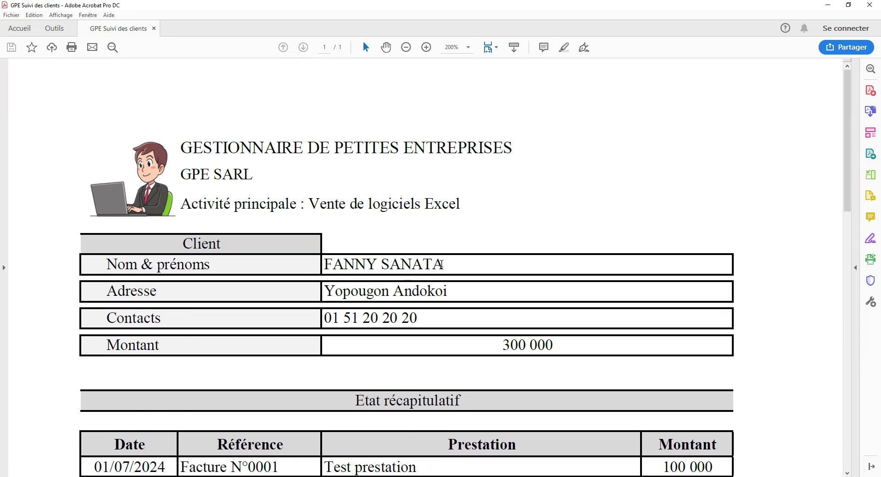
scroll(437, 253, "down", 3)
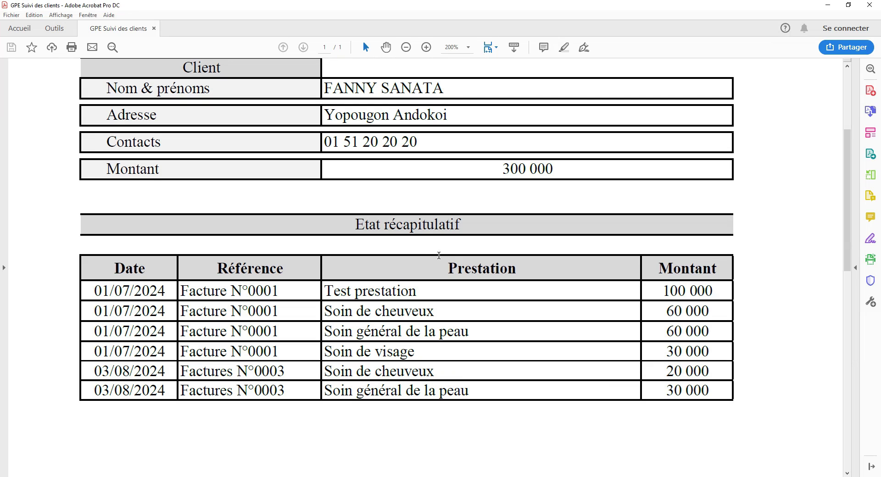
left_click_drag(181, 291, 284, 391)
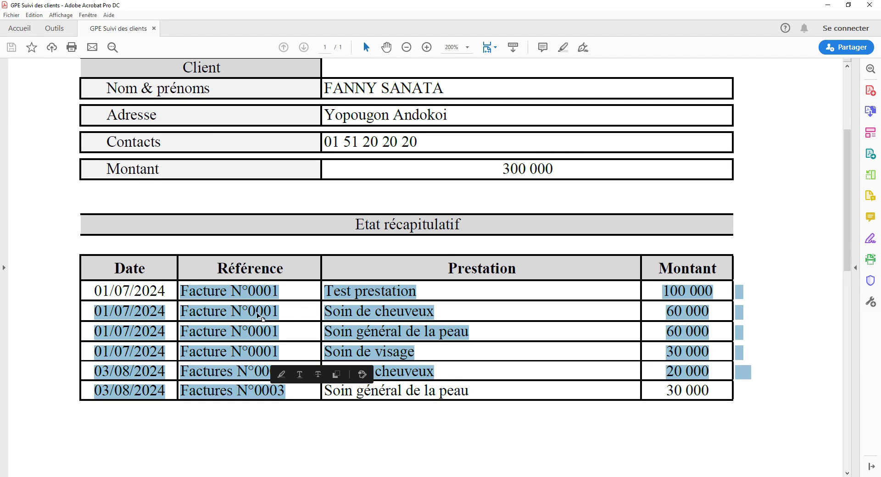
left_click(255, 315)
scroll(275, 356, "up", 3)
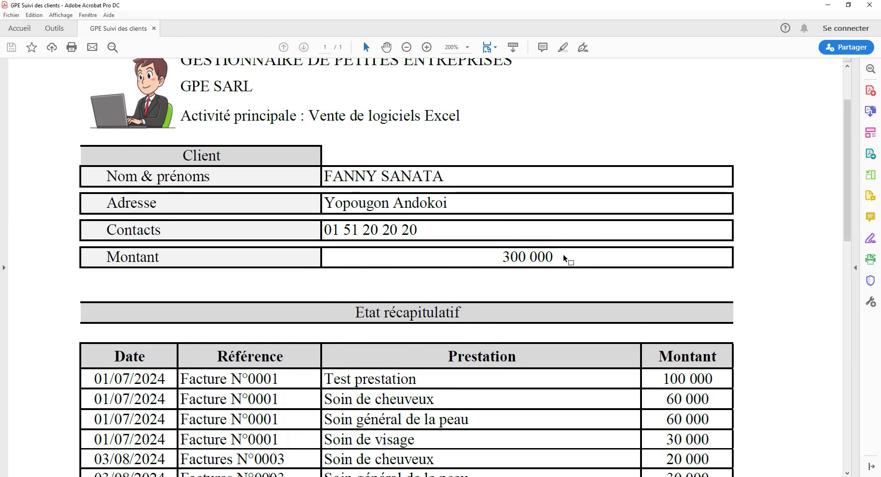
scroll(16, 273, "up", 4)
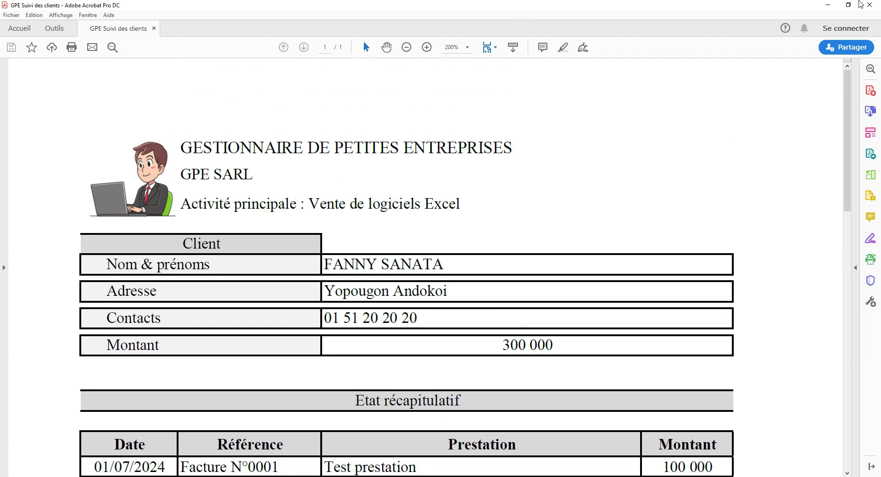
left_click(870, 5)
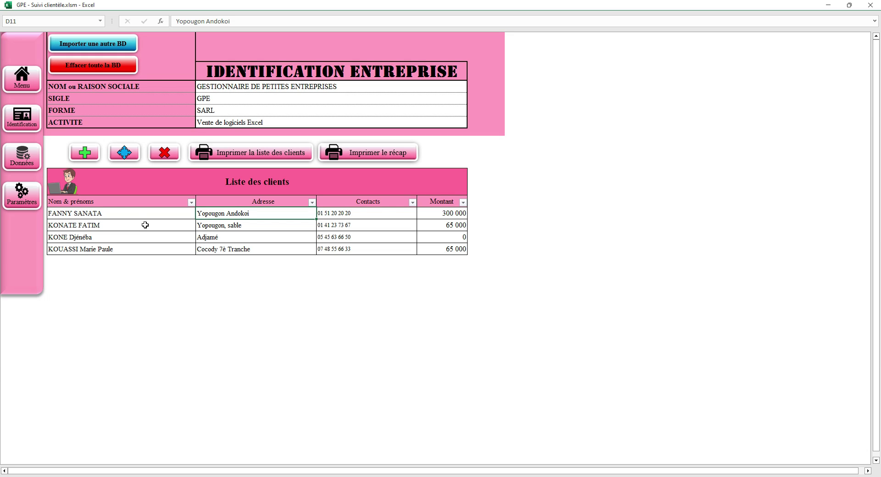
left_click(34, 81)
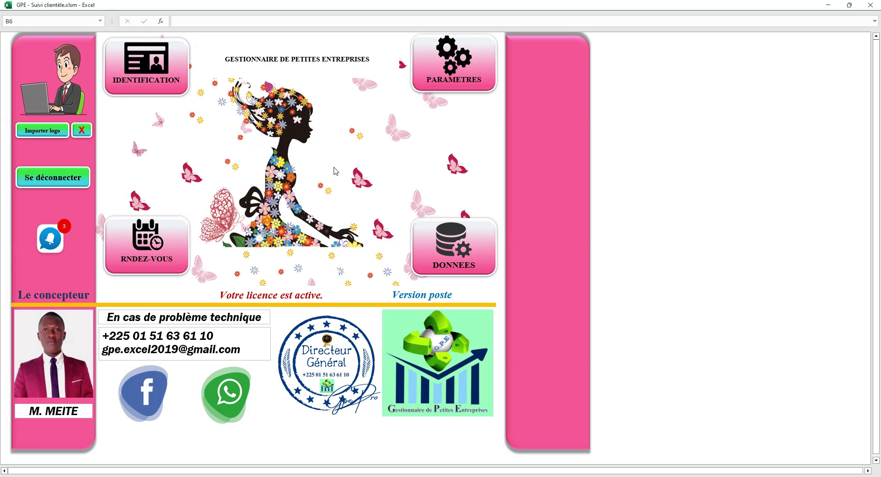